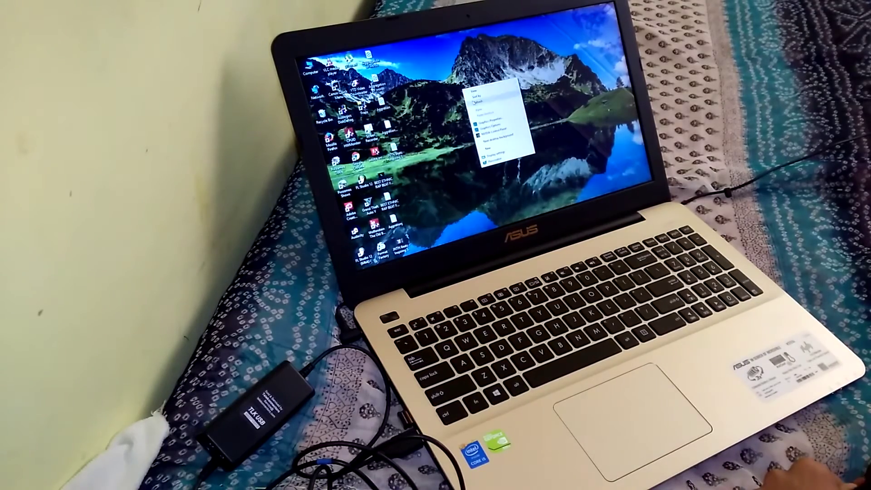
Choose Refresh from the desktop's right-click menu to refresh the Windows desktop
click(474, 103)
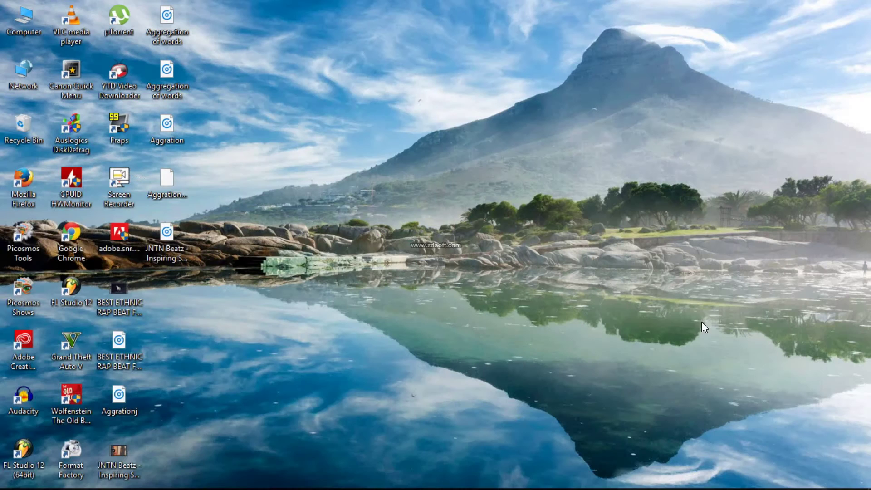
Check the recorder's tray icon menu, then preview the NVIDIA driver Chrome window from the taskbar
click(765, 477)
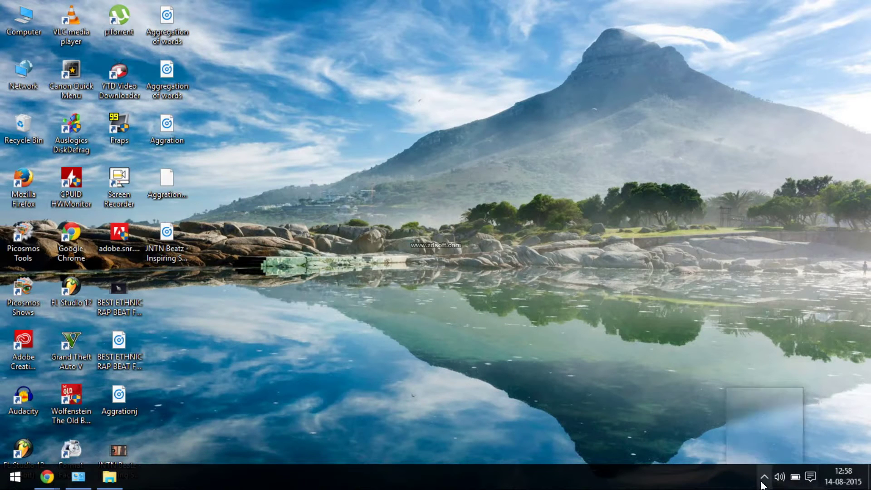
right_click(740, 454)
click(731, 443)
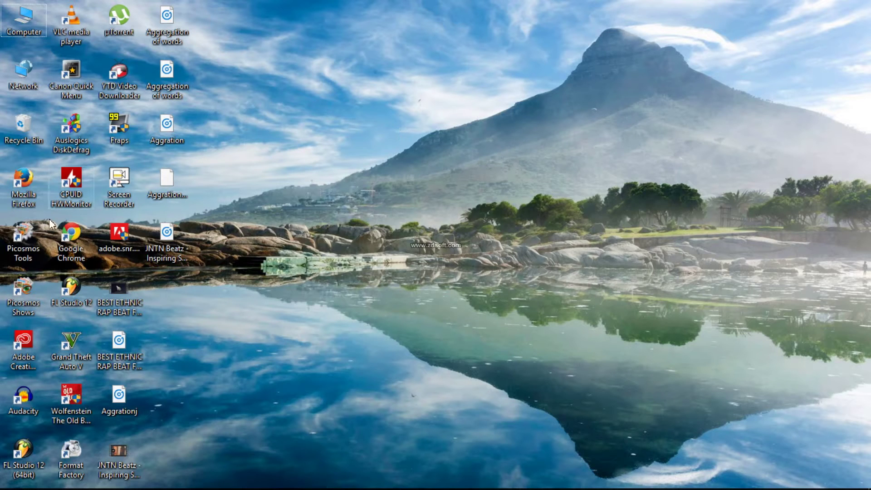
mouse_move(59, 488)
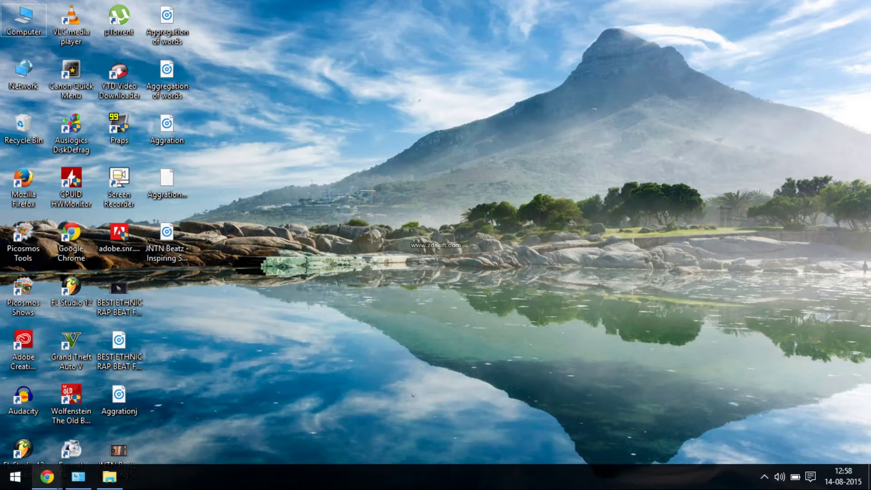
mouse_move(164, 441)
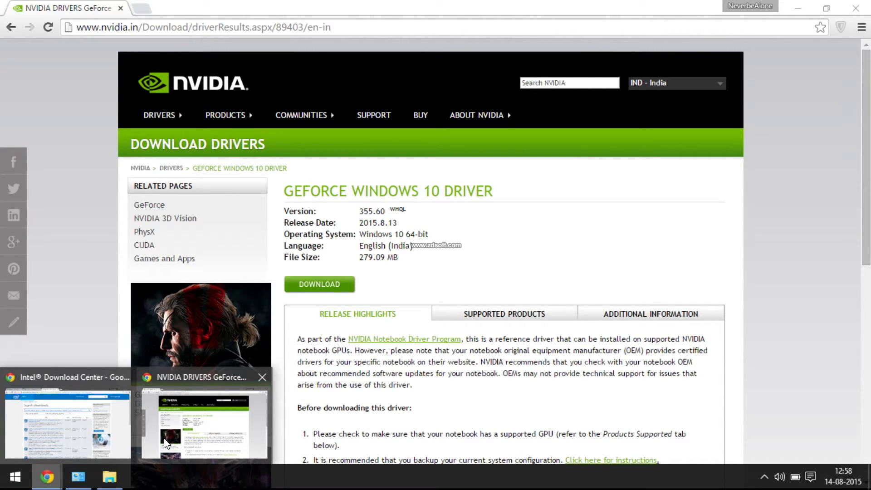
click(165, 442)
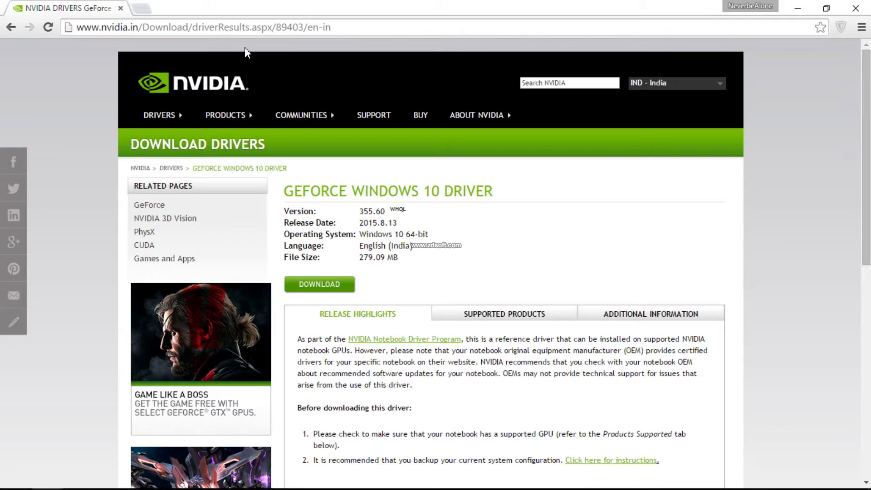
click(253, 25)
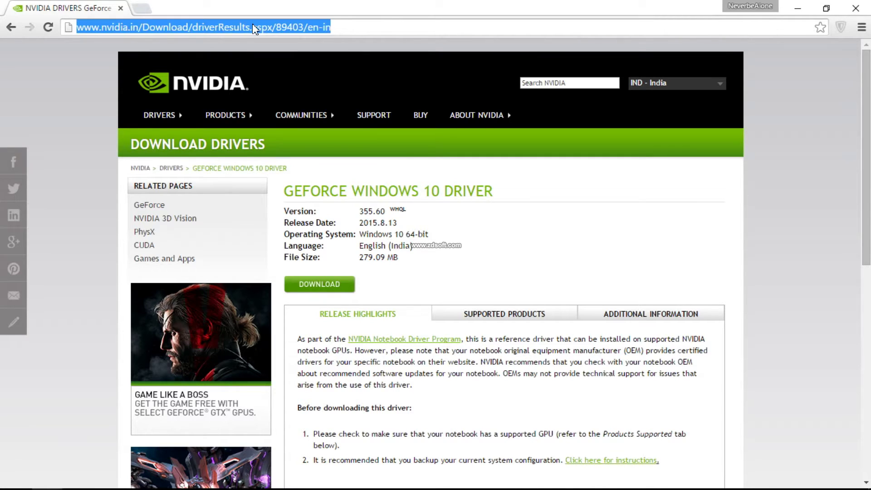
click(143, 28)
drag(346, 25, 144, 17)
key(BackSpace)
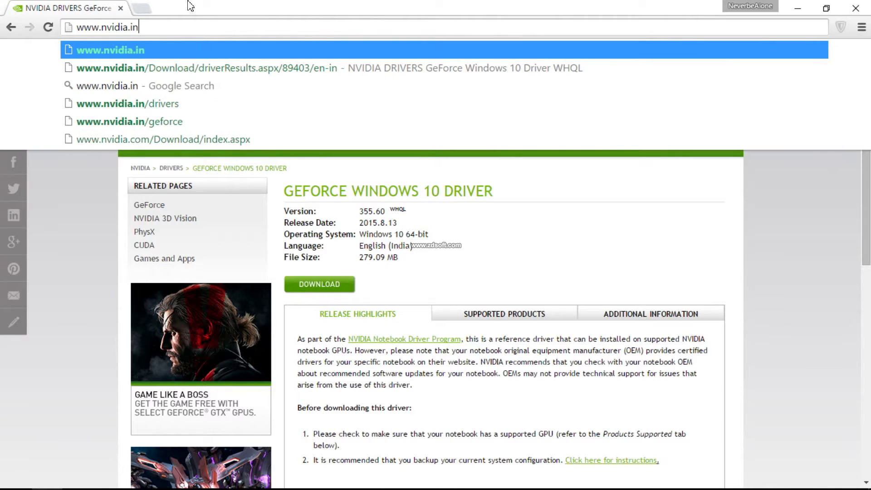
key(Return)
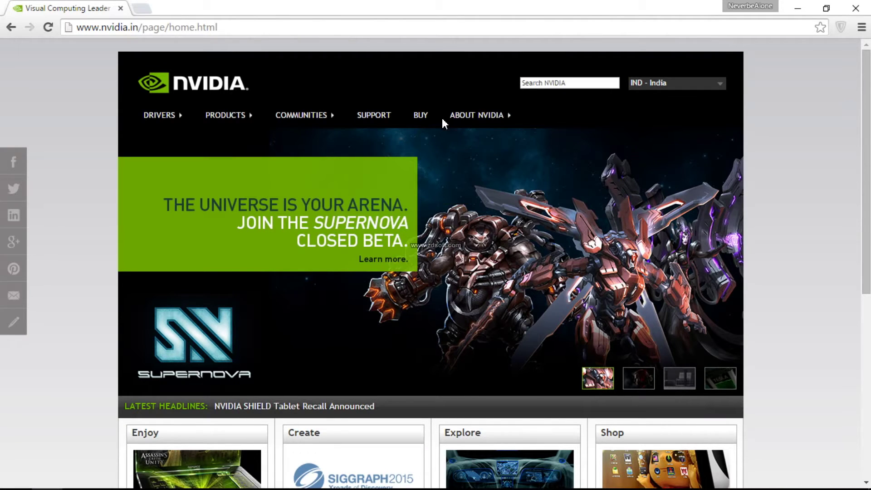
Go through Support to the Driver Downloads page and review its operating system and product notification choices
click(388, 120)
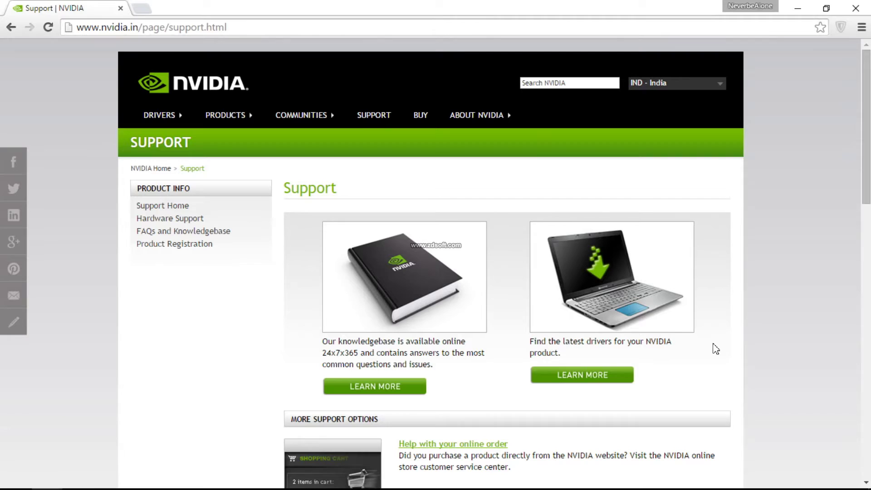
click(613, 379)
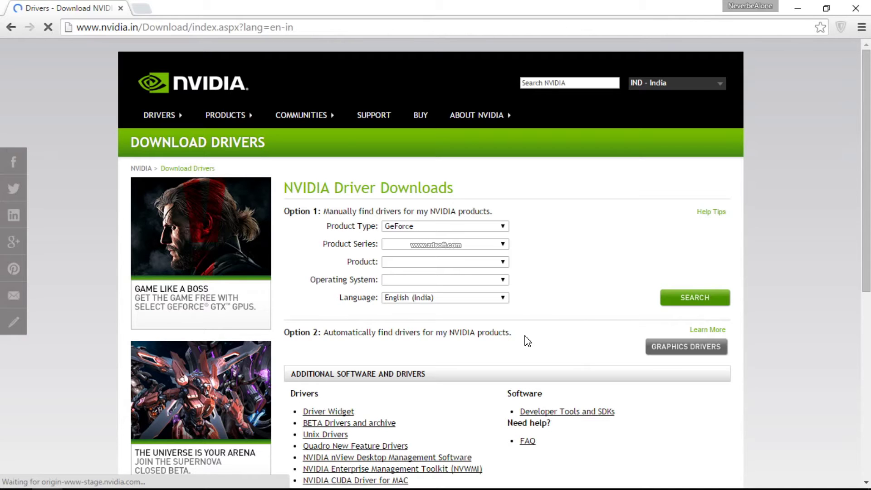
scroll(527, 340, down, 5)
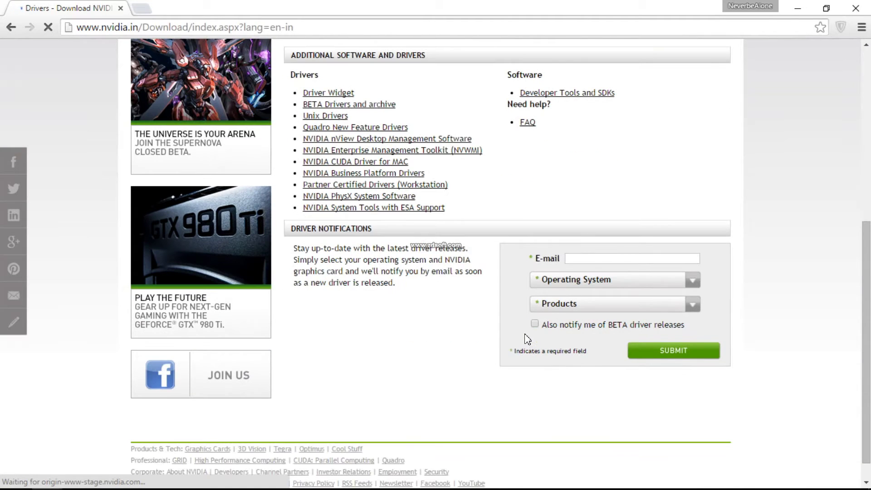
scroll(476, 252, up, 5)
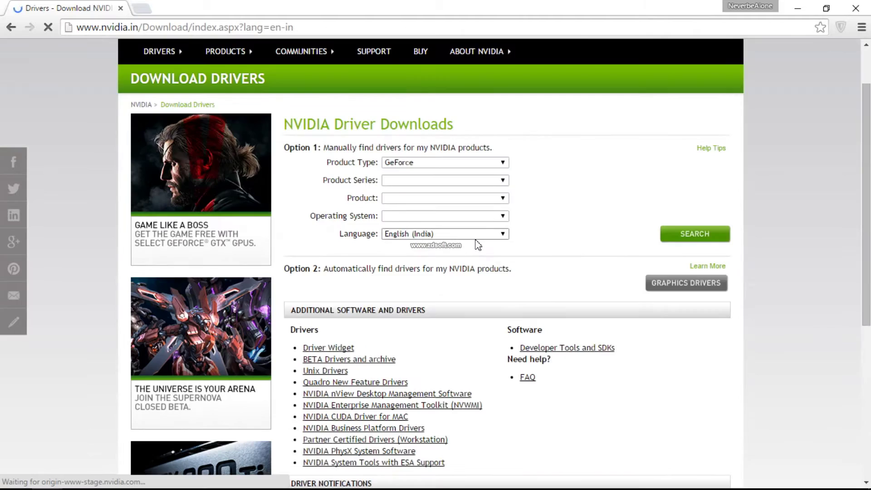
scroll(477, 252, down, 5)
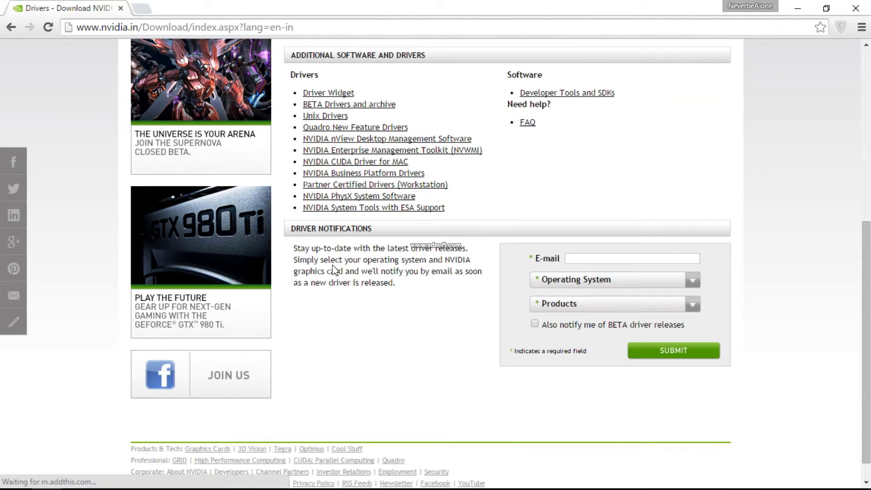
click(574, 284)
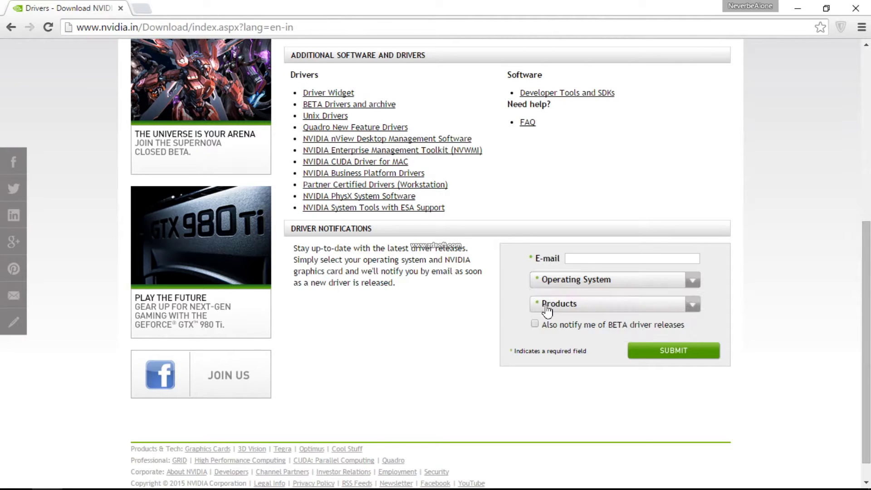
click(584, 304)
scroll(384, 345, up, 7)
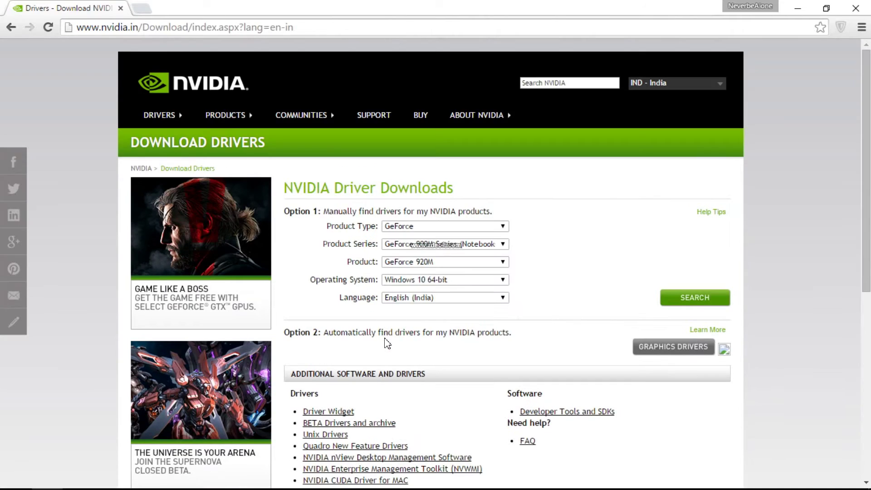
Search for the GeForce 920M driver under GeForce 900M Series (Notebooks)
click(478, 246)
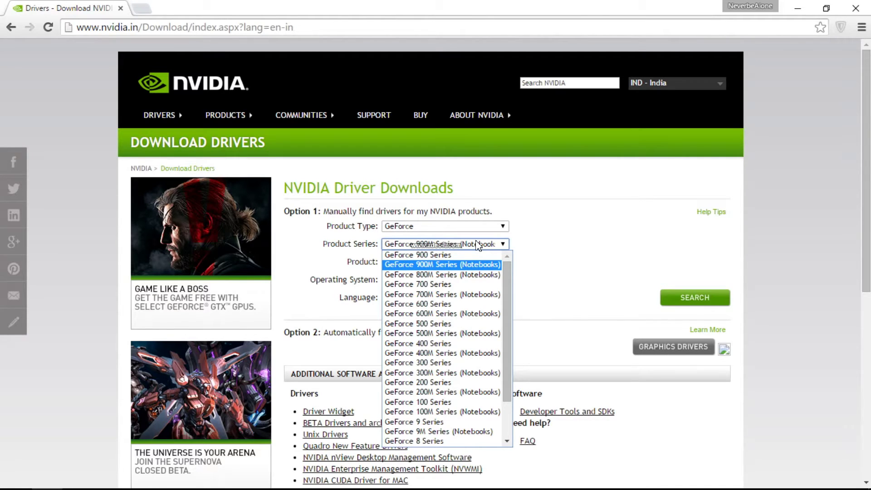
click(478, 245)
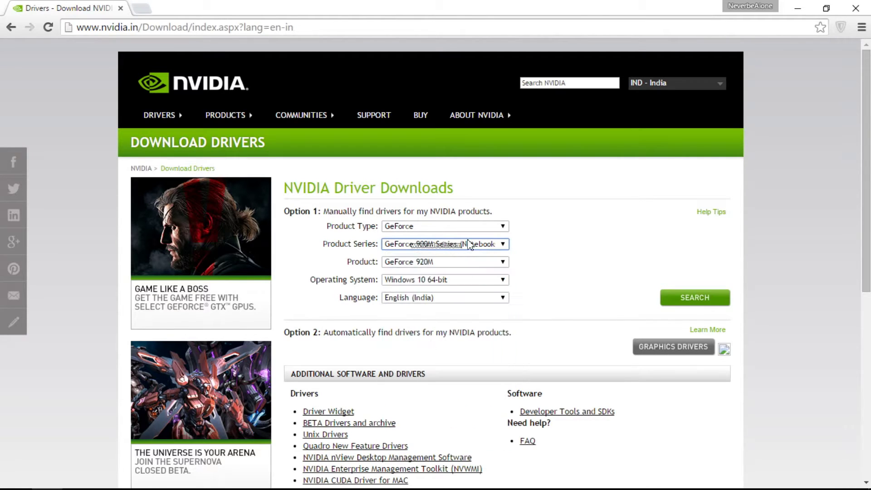
click(418, 263)
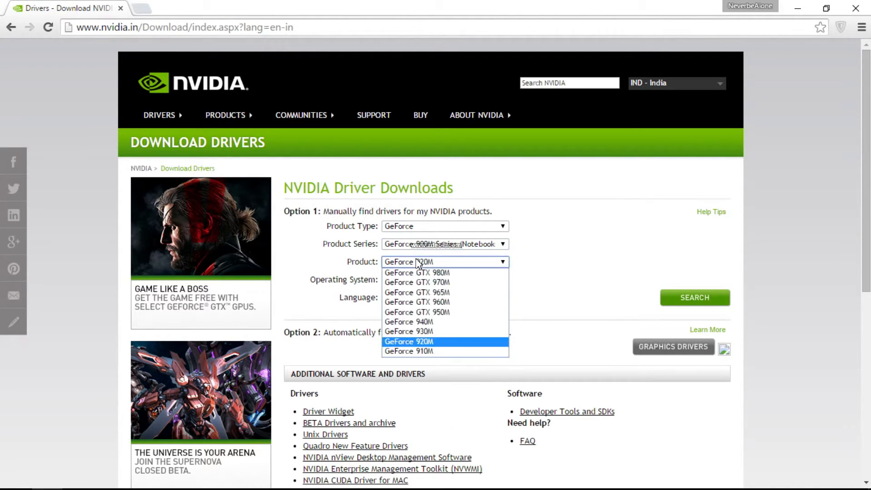
click(419, 342)
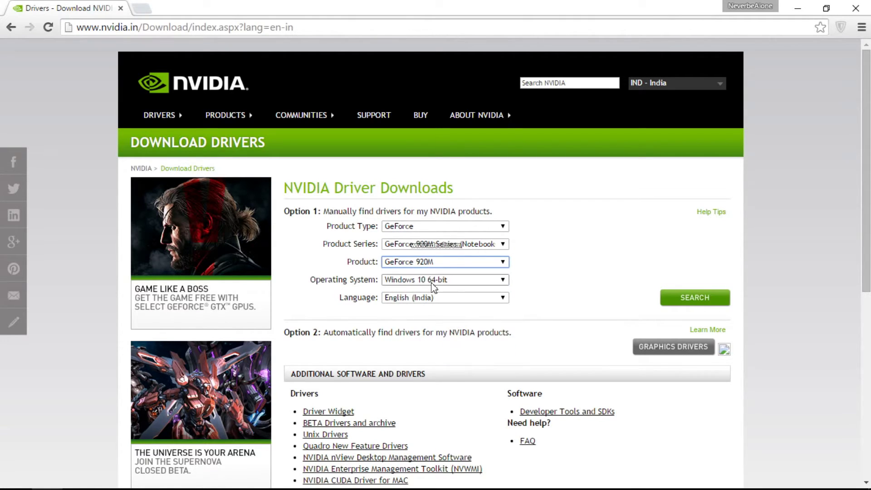
click(688, 300)
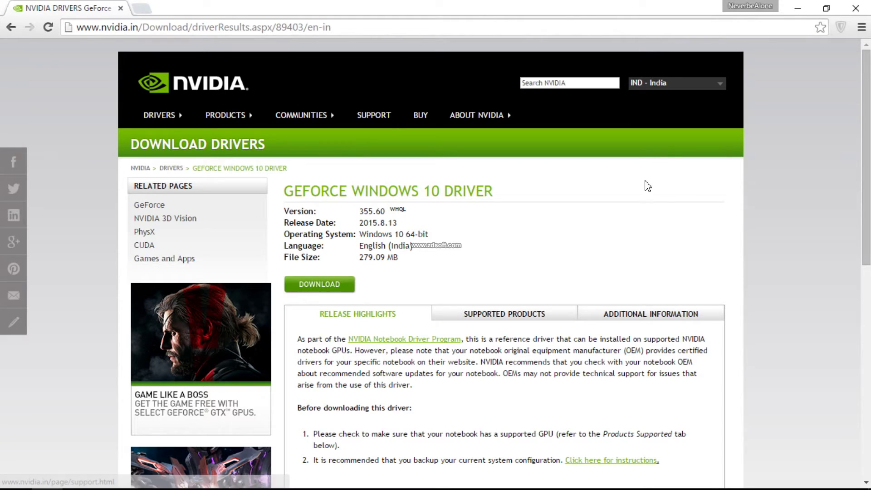
Show the downloaded 355.60 driver file in its folder from Chrome's Downloads list
click(862, 28)
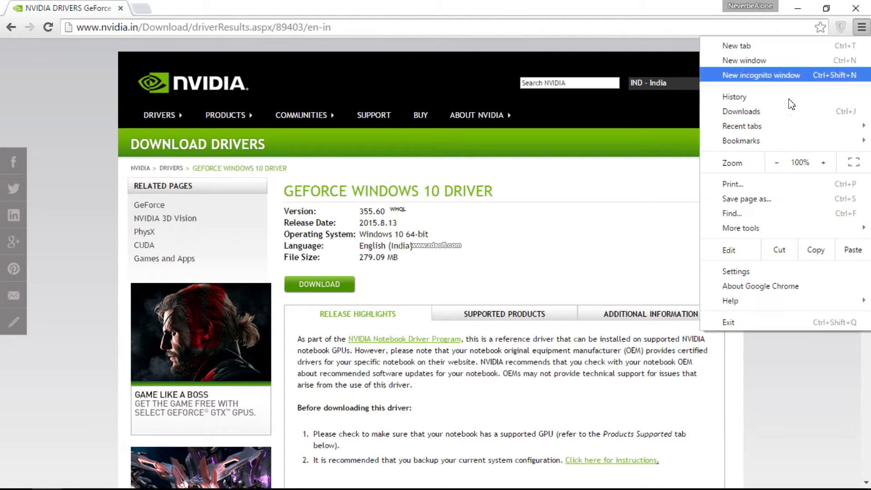
click(750, 114)
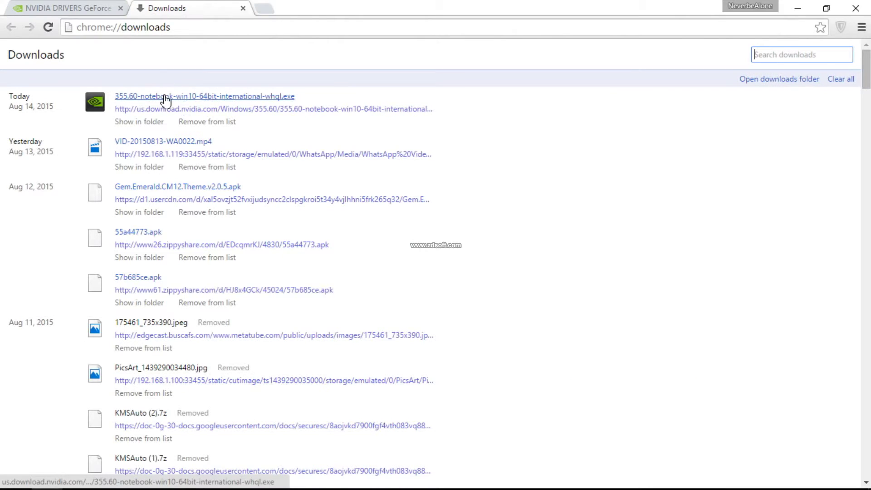
click(144, 121)
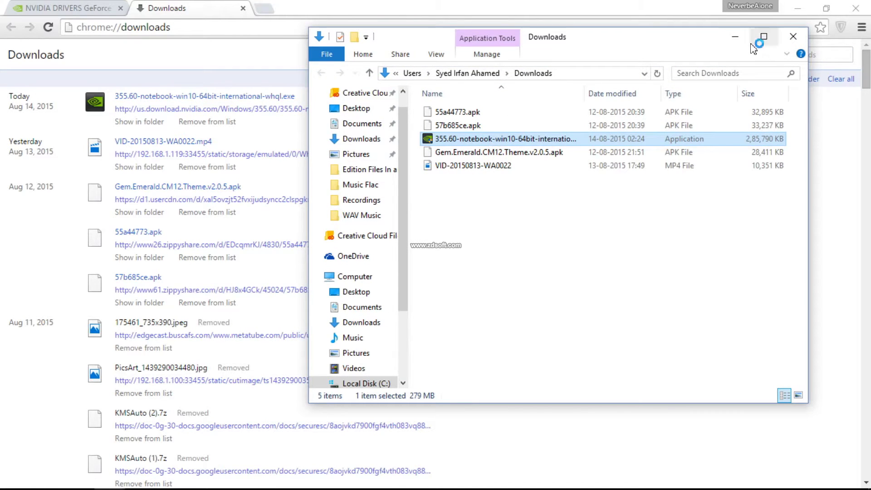
click(735, 38)
Open a new tab beside the NVIDIA driver tab and switch to the waiting administrator prompt
click(34, 8)
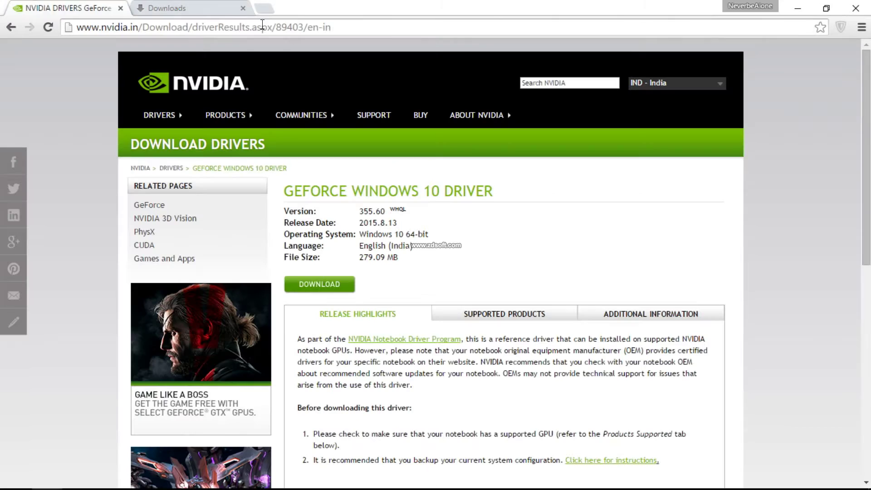
click(264, 9)
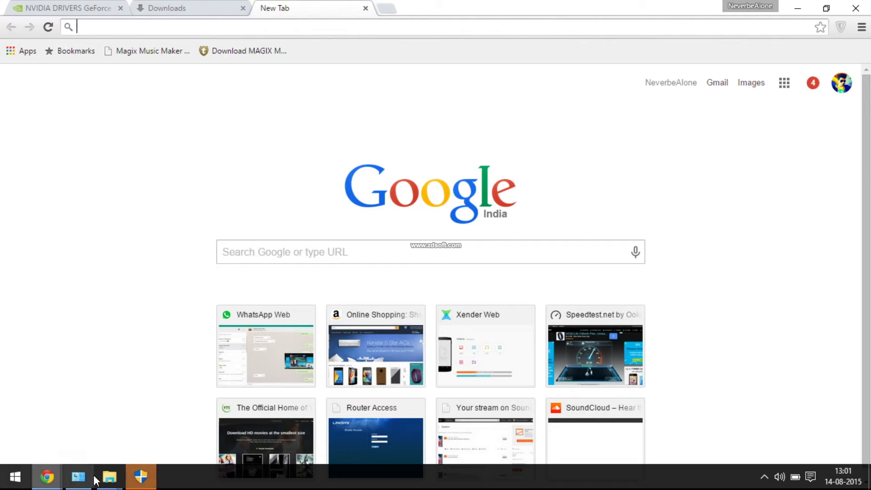
click(141, 477)
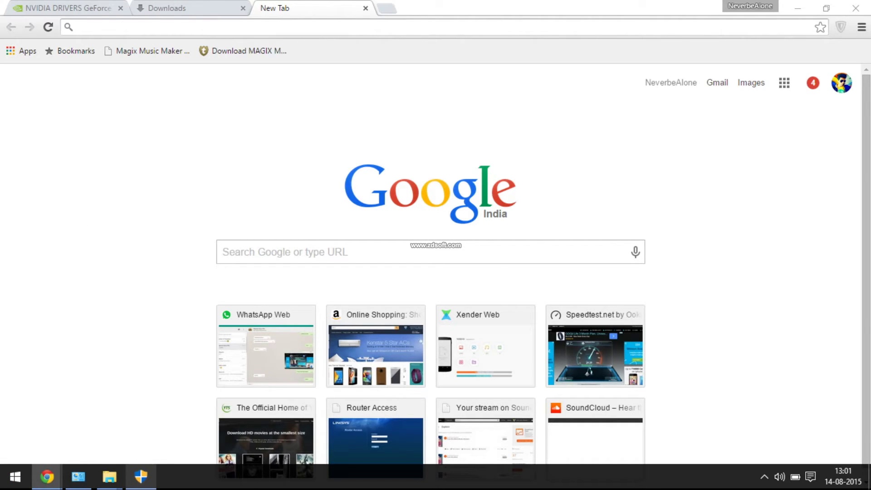
Search Google for 'intel' and open the Intel Download Center
click(158, 8)
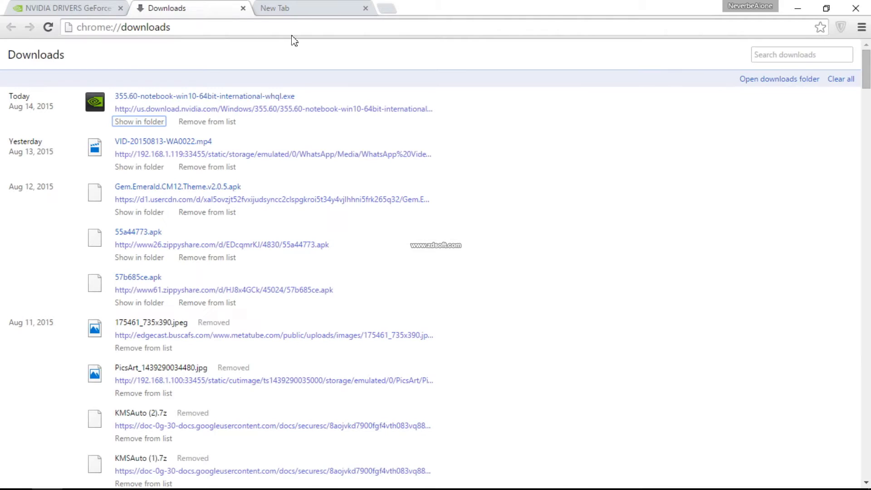
click(243, 7)
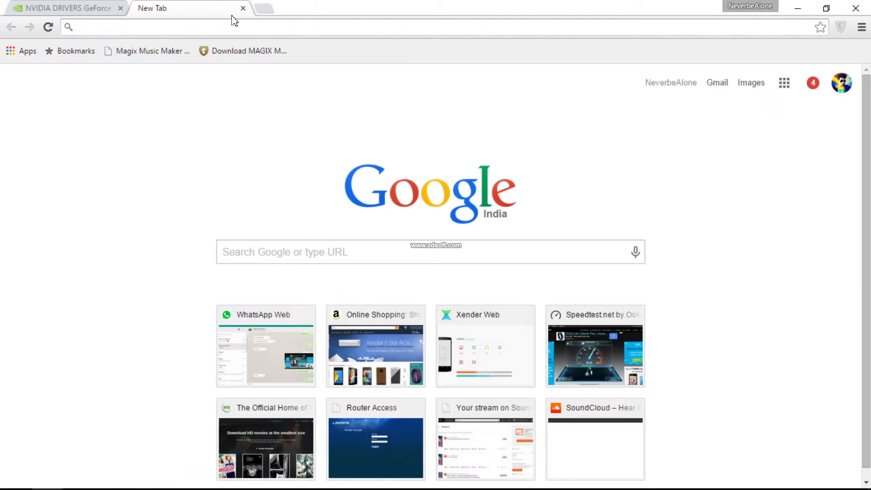
text(inte)
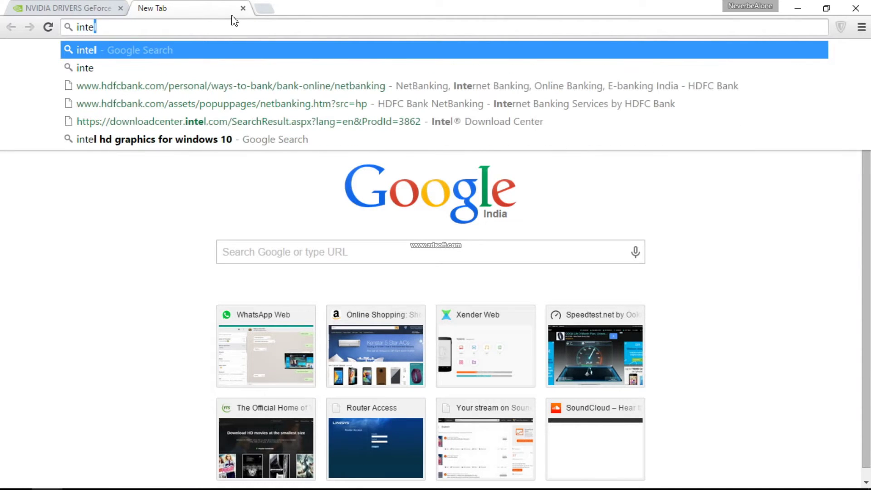
key(Return)
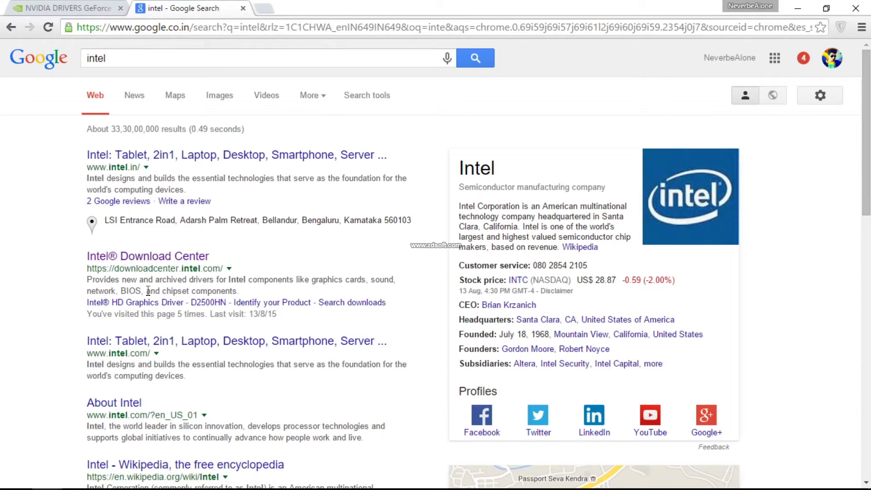
click(159, 259)
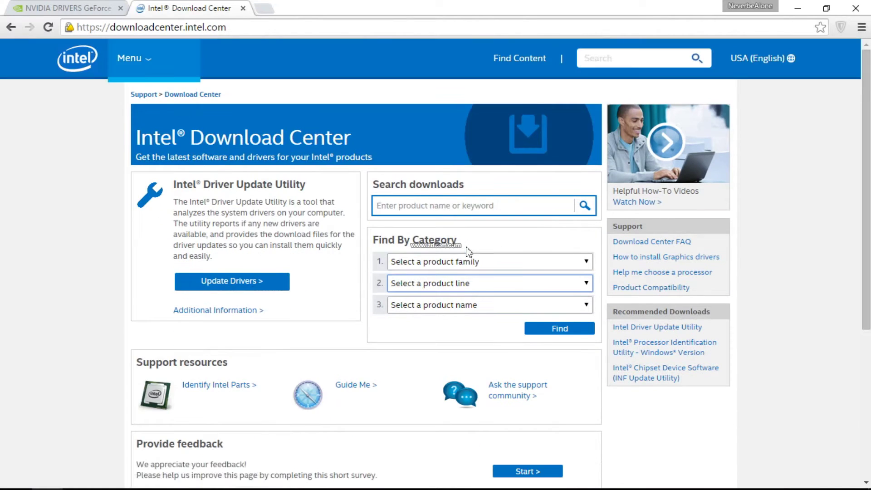
Filter downloads to Graphics Drivers and Laptop graphics drivers, then minimise Chrome
click(469, 261)
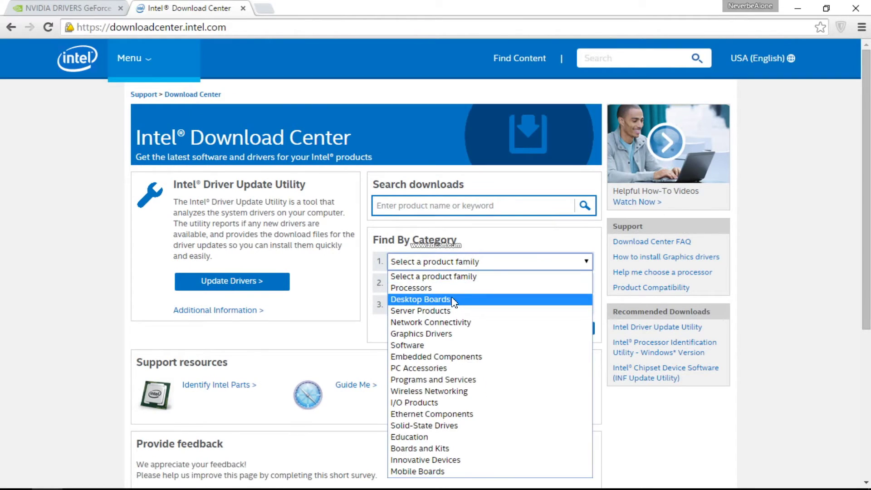
click(472, 333)
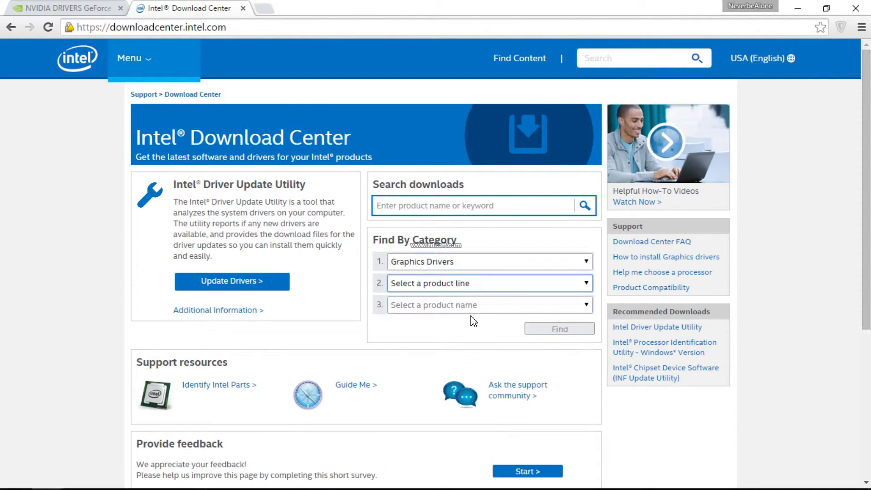
click(456, 283)
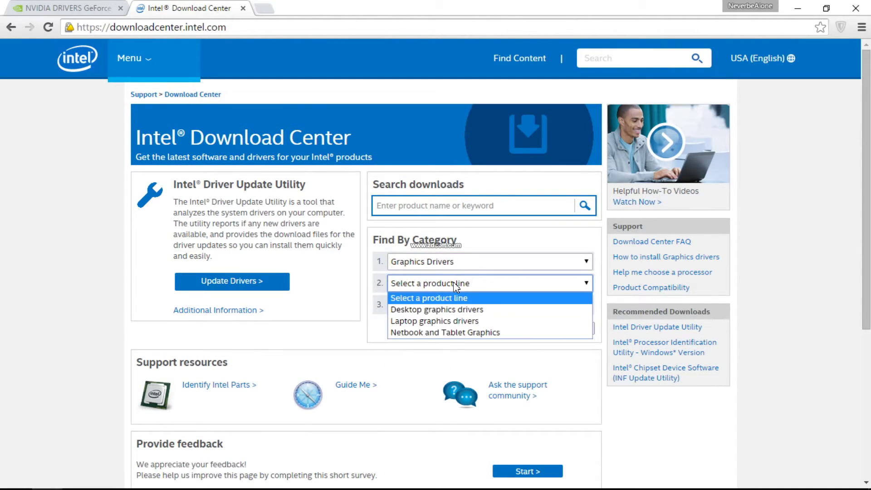
click(461, 321)
click(452, 305)
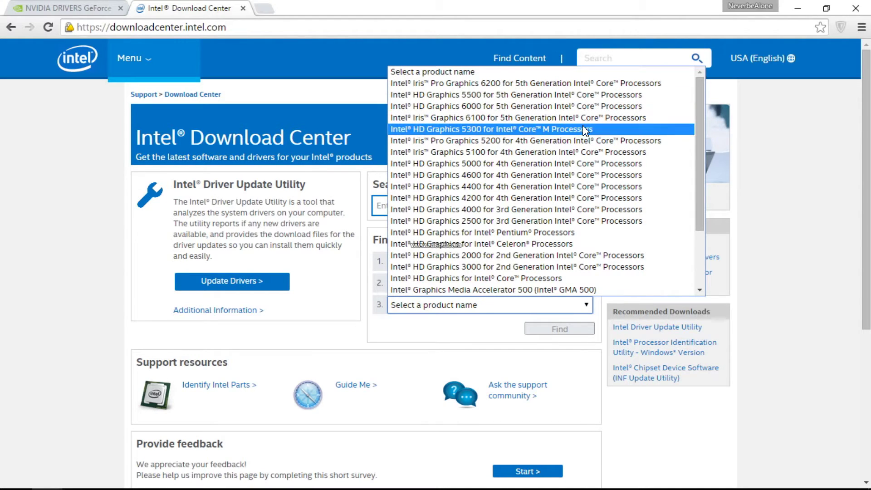
click(797, 11)
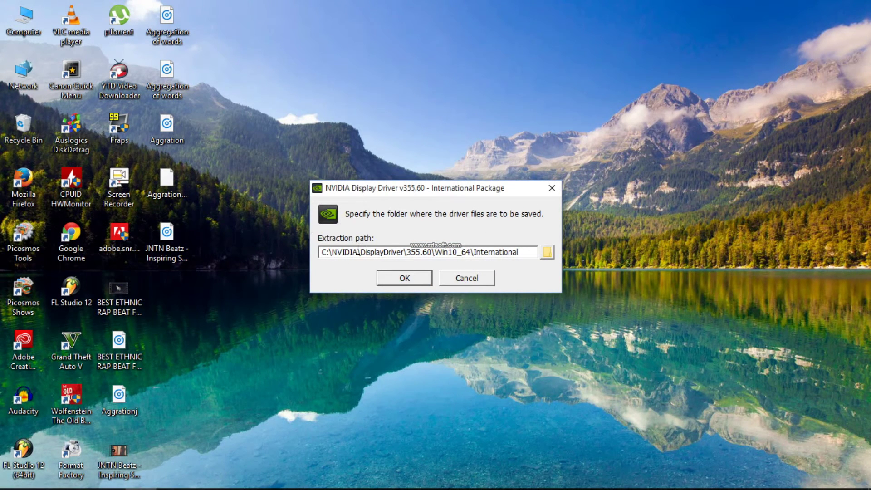
Cancel extracting the NVIDIA 355.60 driver to C:\NVIDIA\DisplayDriver\355.60\Win10_64\International
click(480, 284)
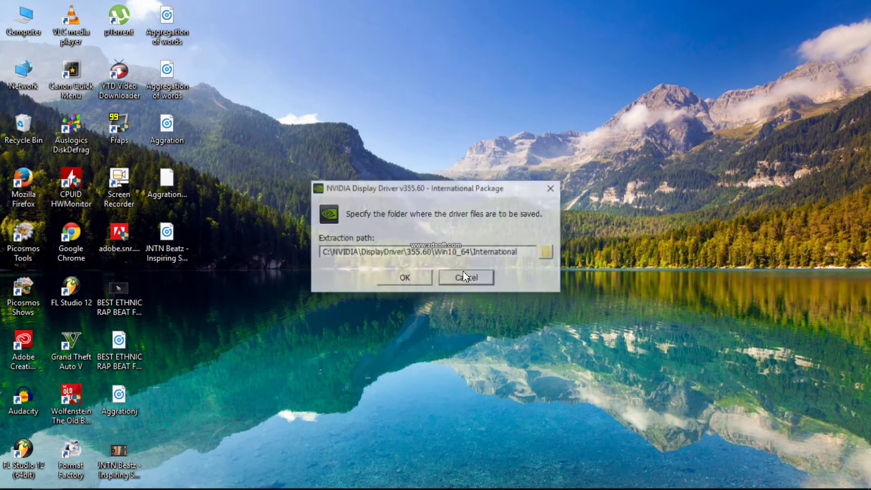
Open Device Manager and check the Intel HD Graphics 5500 and NVIDIA GeForce 920M adapters
right_click(14, 477)
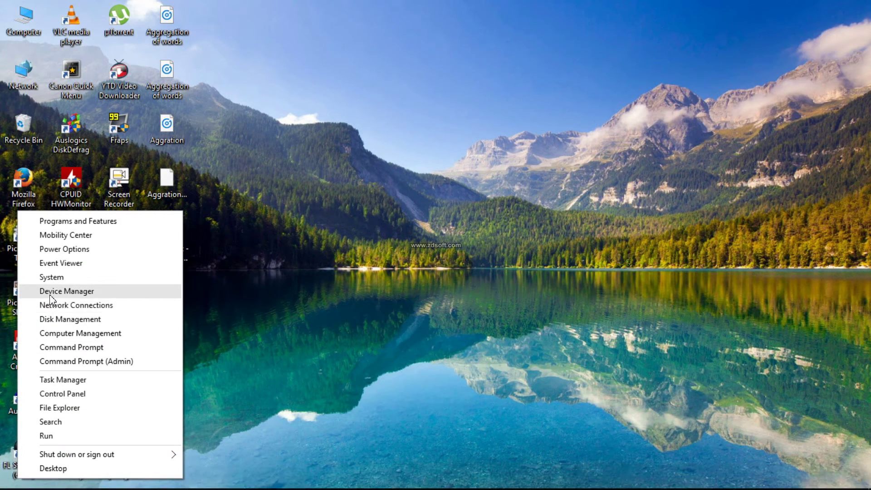
click(63, 292)
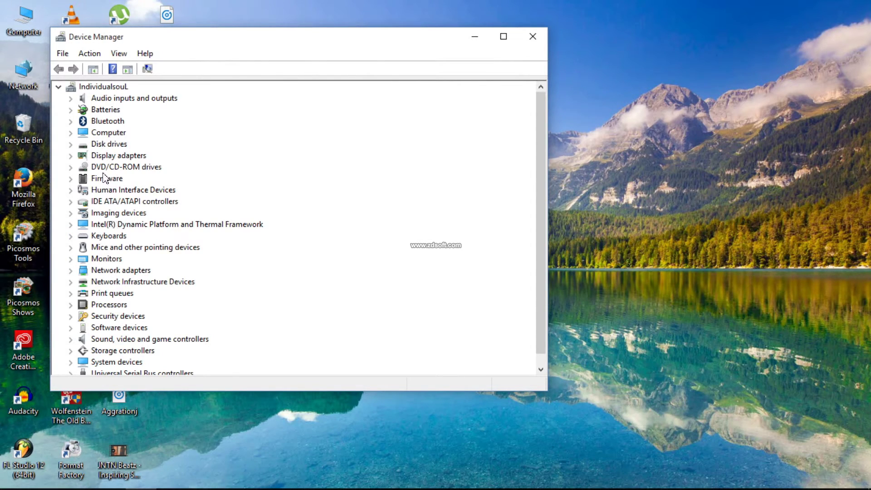
click(70, 156)
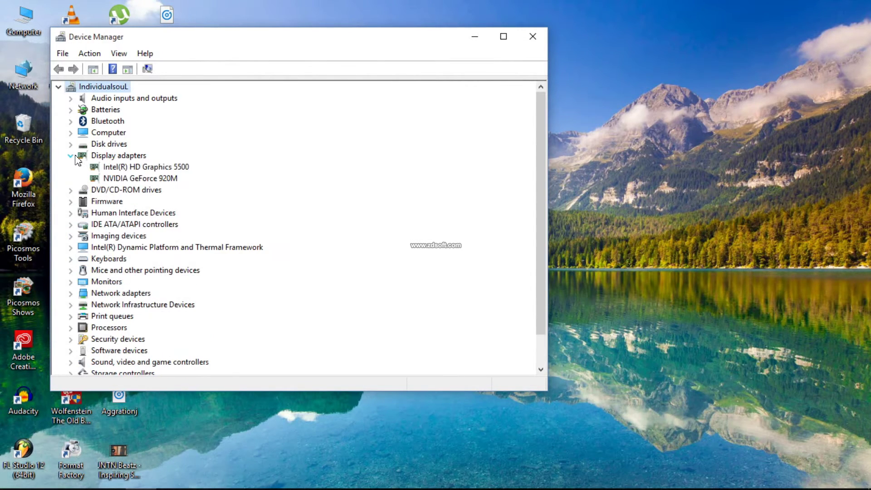
click(145, 168)
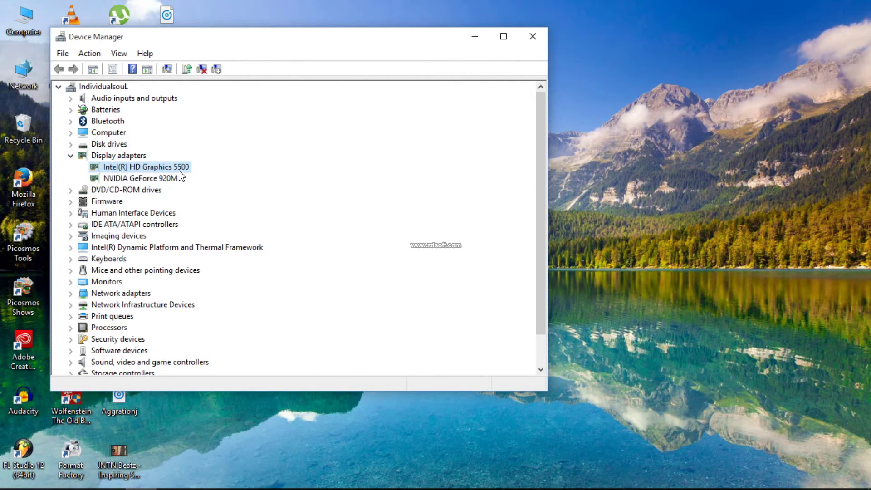
click(146, 180)
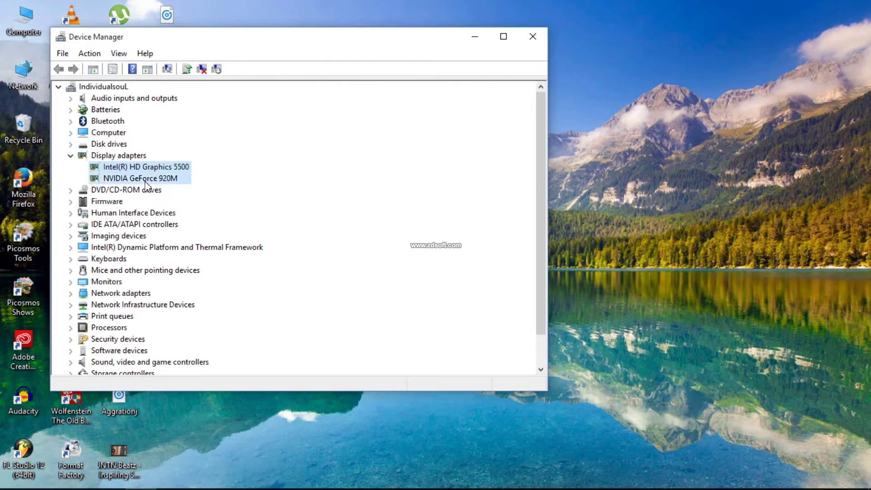
click(168, 167)
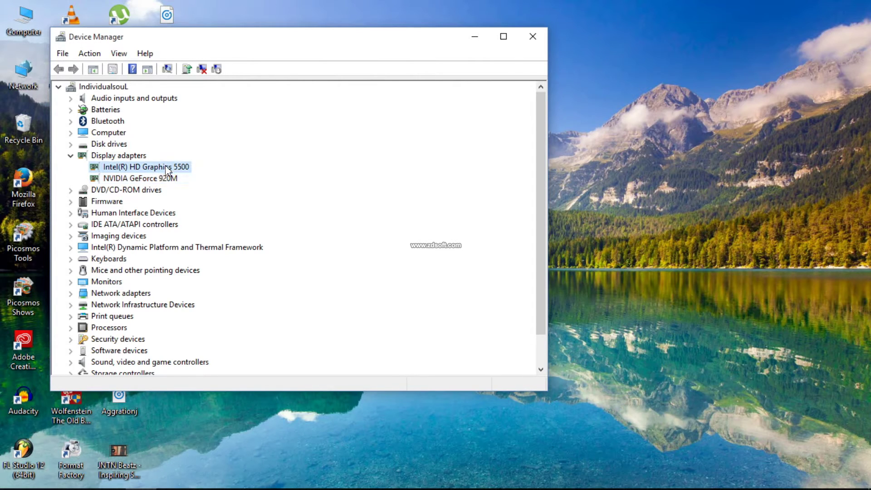
Find the HD Graphics 5500 Windows 10 64-bit driver, version 15.40.4.64.4256, on Intel's site
mouse_move(53, 481)
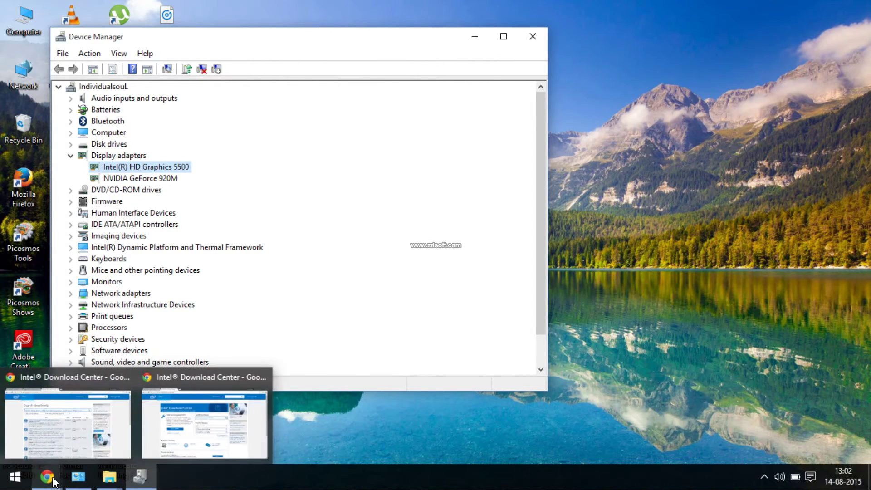
click(167, 447)
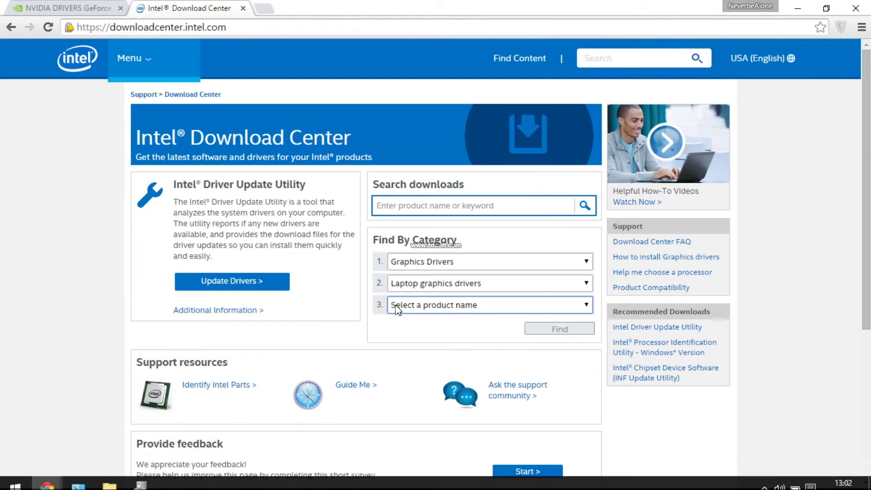
click(439, 305)
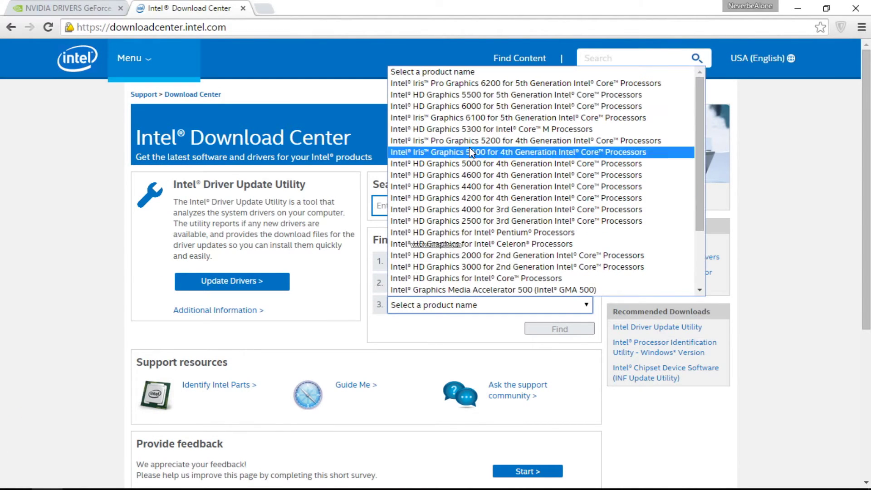
click(477, 94)
click(559, 330)
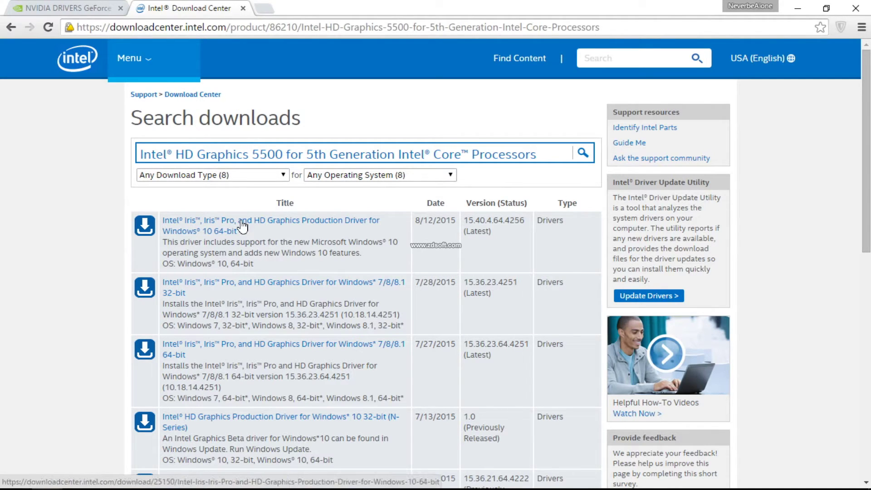
click(245, 225)
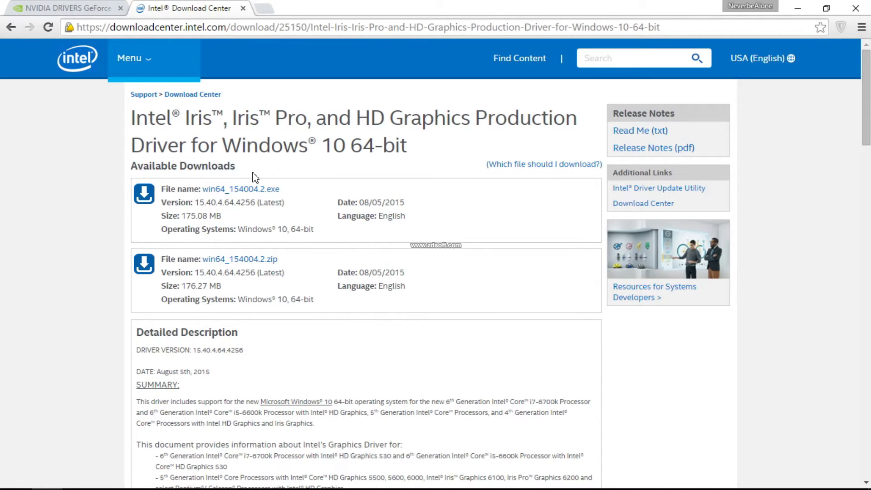
click(798, 8)
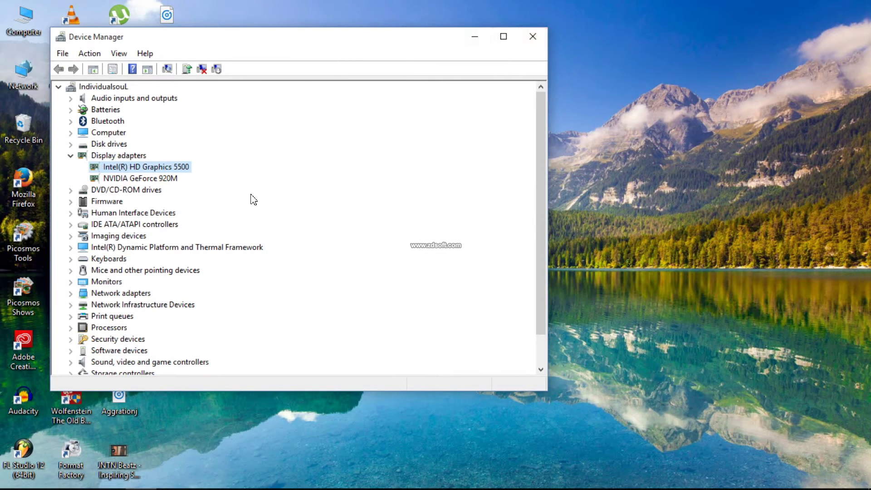
click(475, 37)
right_click(386, 74)
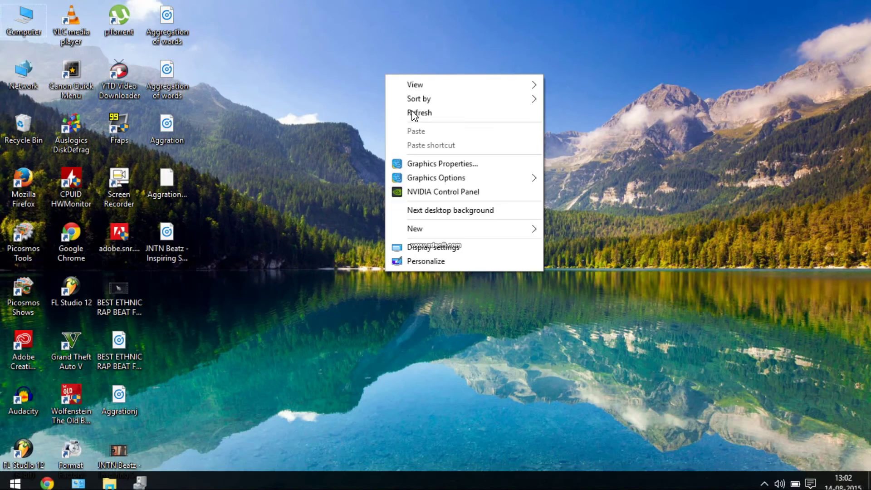
click(415, 113)
mouse_move(103, 488)
click(137, 484)
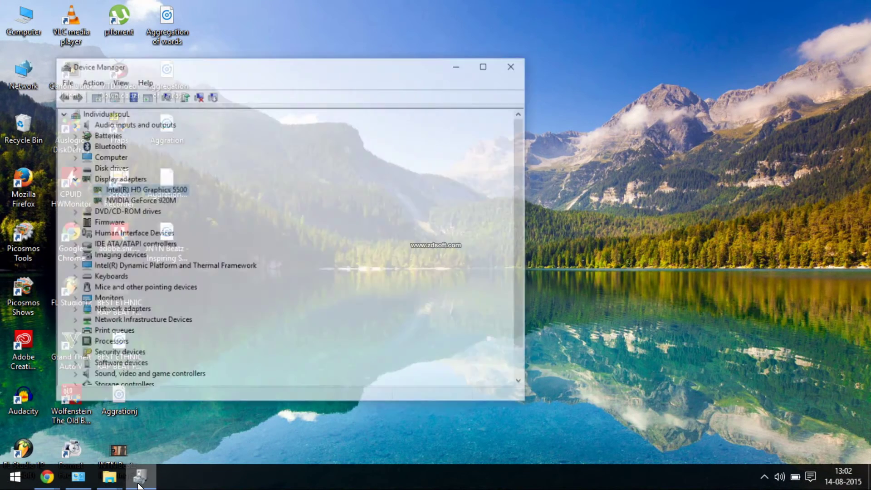
mouse_move(50, 482)
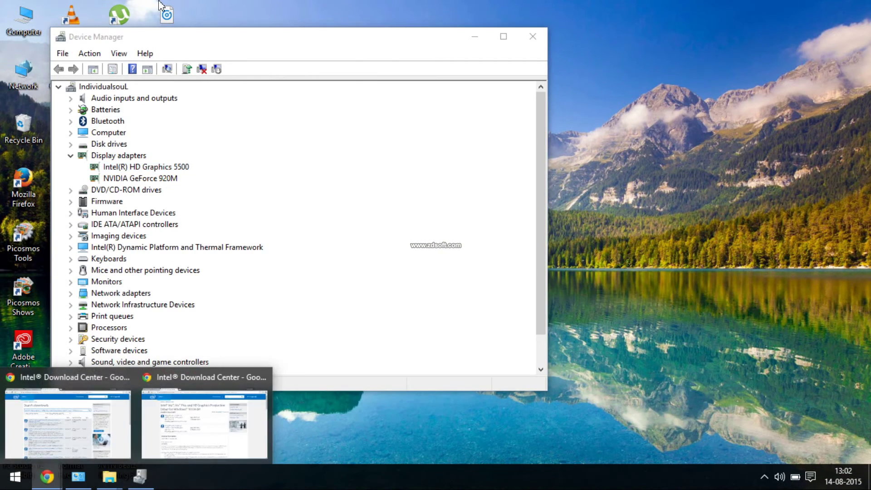
click(204, 422)
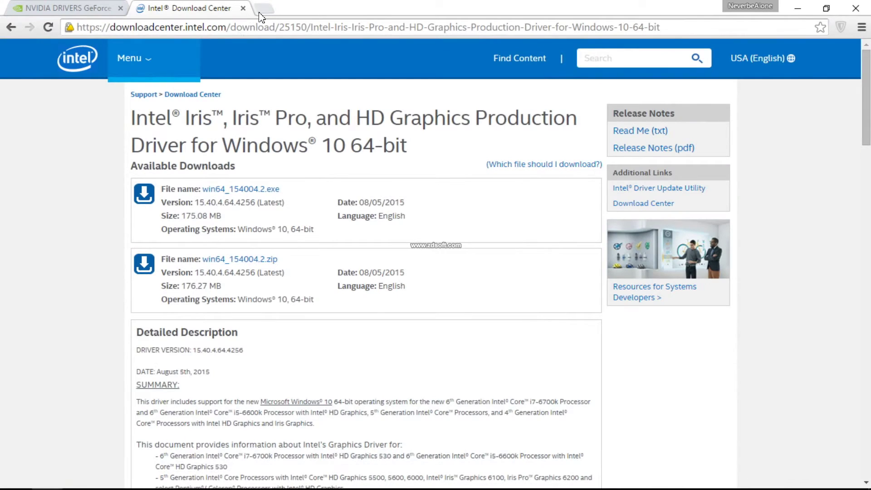
Open the ASUS support page in a new tab
click(263, 10)
text(asus.com/IN/)
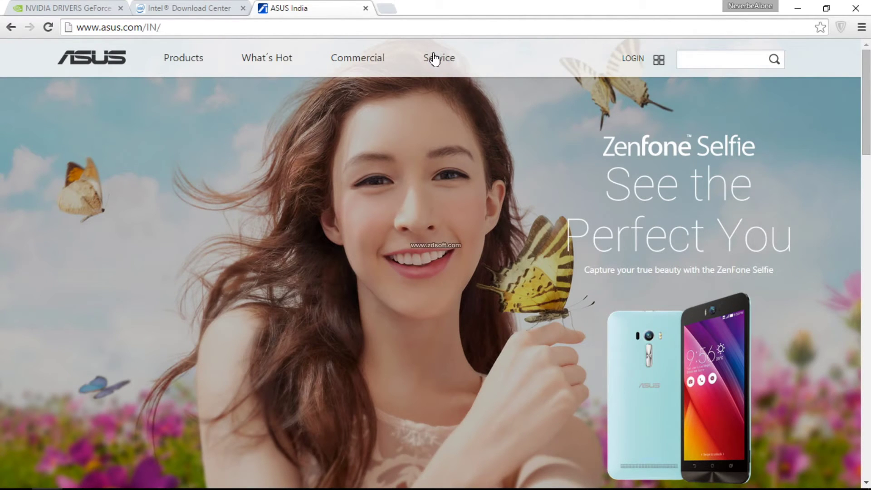
mouse_move(436, 59)
click(468, 101)
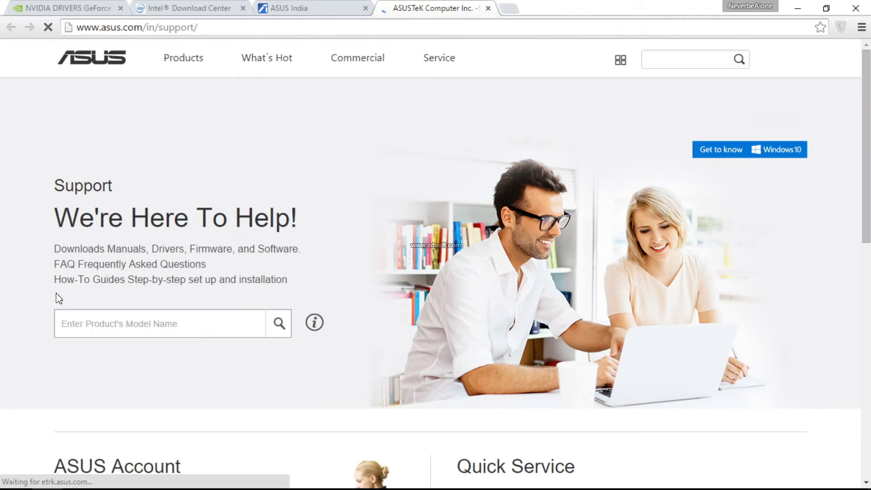
Search for model x555lj and reload its stalled support page
text(55)
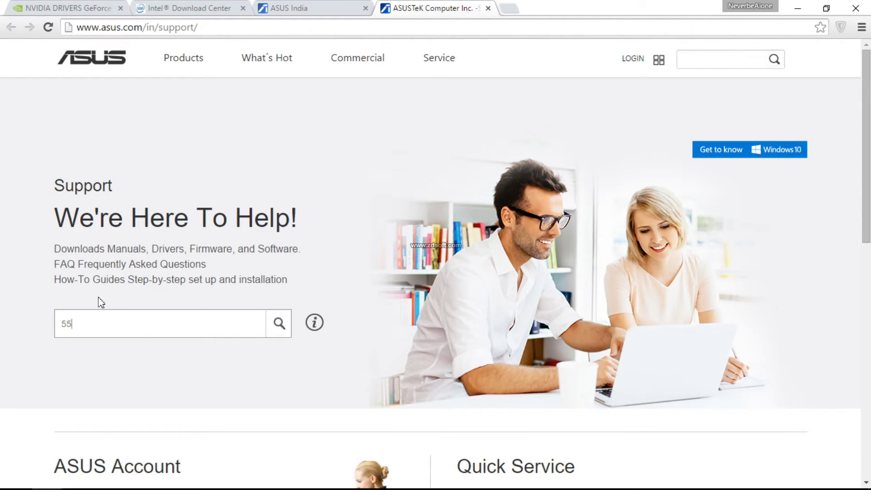
key(BackSpace)
key(BackSpace)
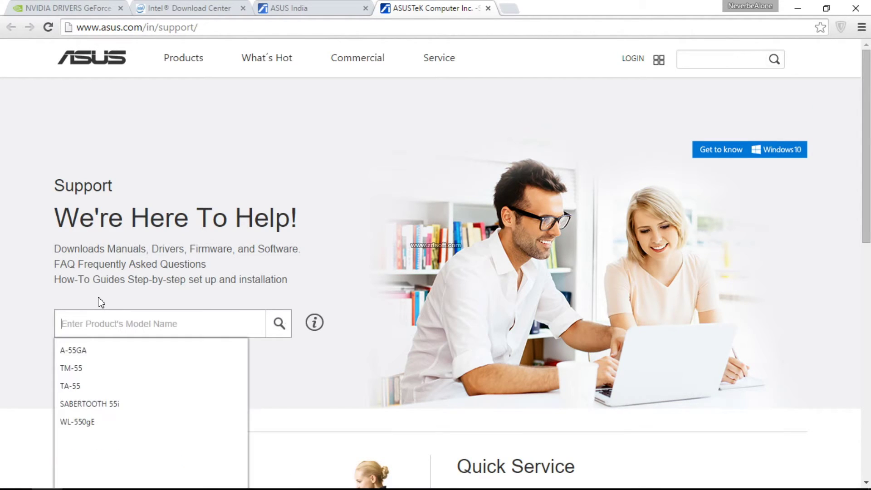
text(x55)
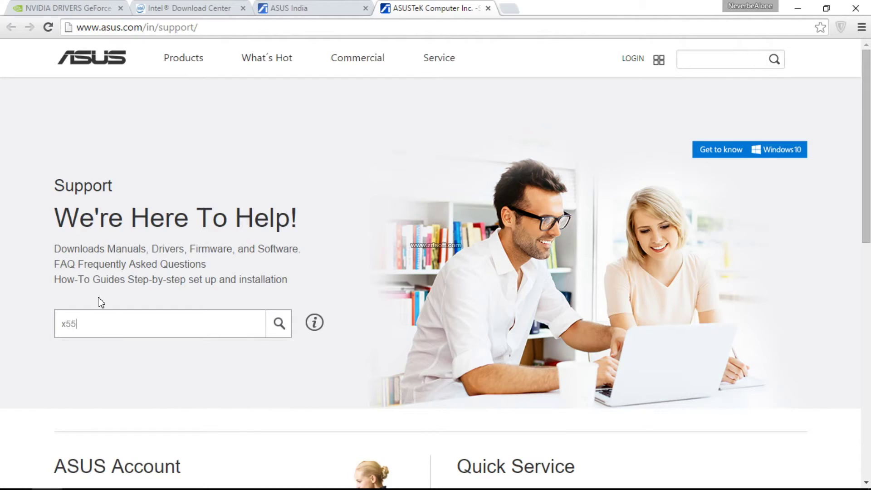
text(5lj)
key(Return)
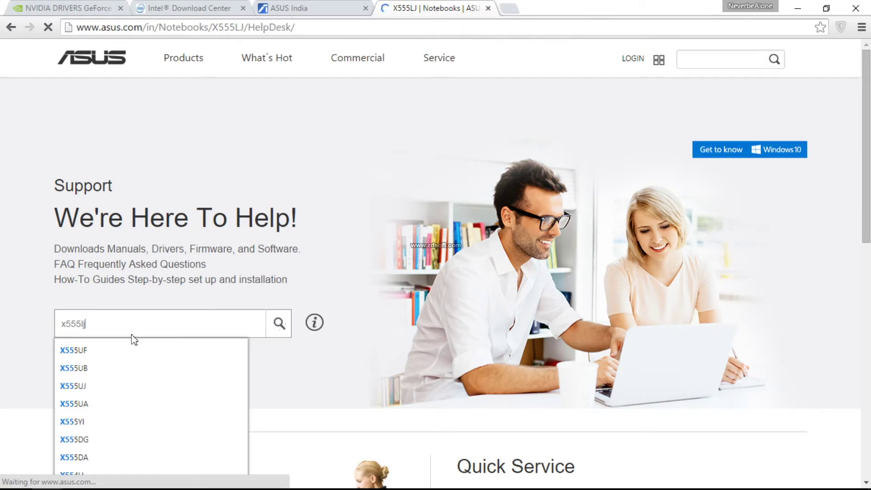
click(48, 28)
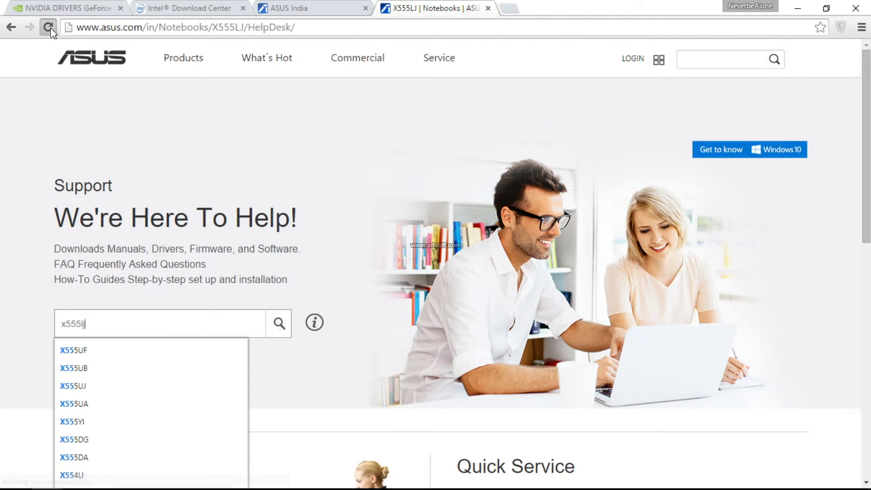
click(48, 28)
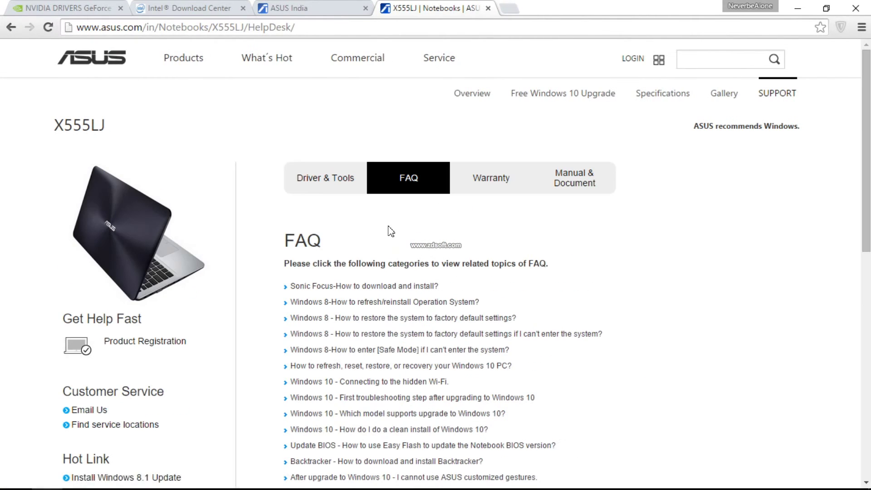
Open the X555LJ's Driver & Tools downloads and pick Others as the operating system
click(347, 189)
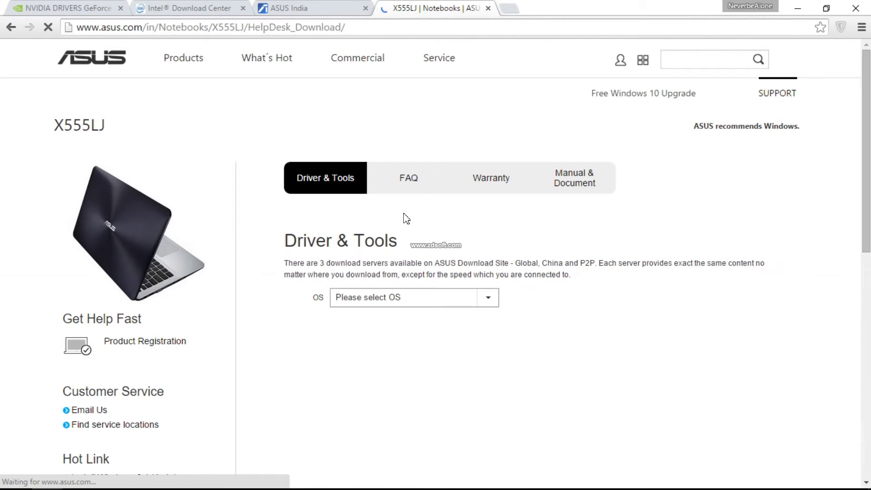
click(419, 304)
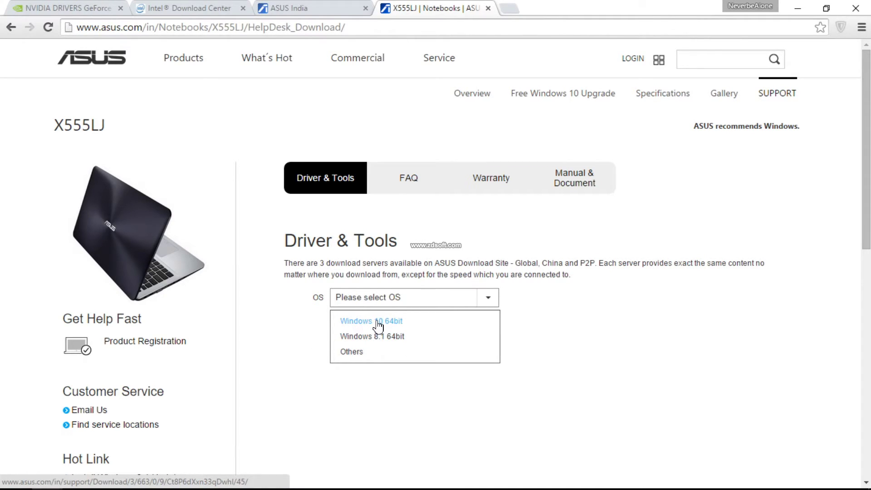
click(365, 352)
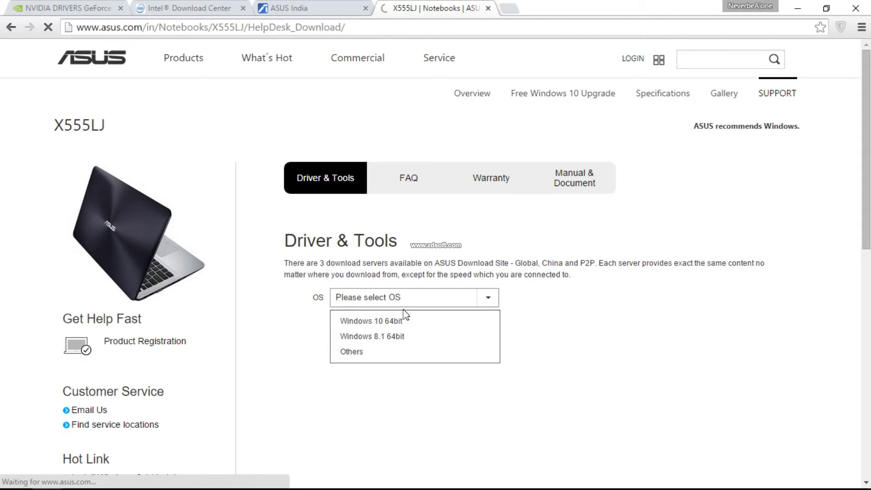
scroll(404, 315, down, 4)
scroll(405, 315, up, 1)
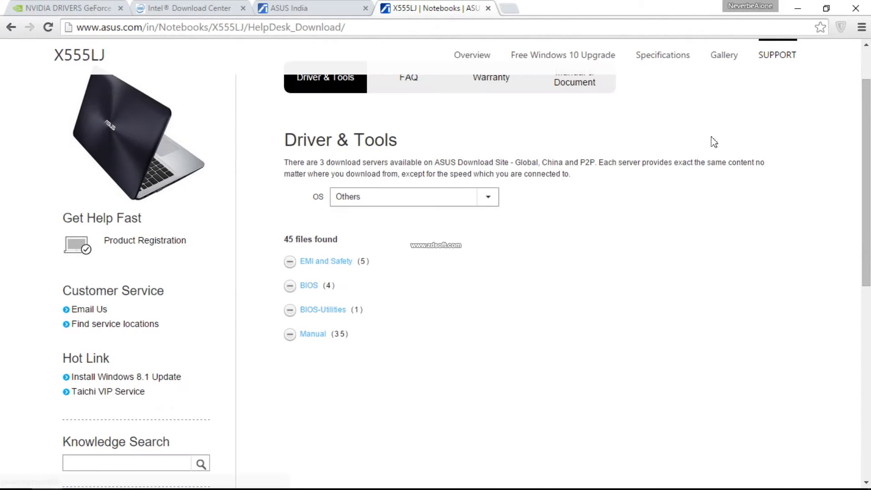
Switch the operating system to Windows 10 64bit and expand the BIOS downloads
click(481, 202)
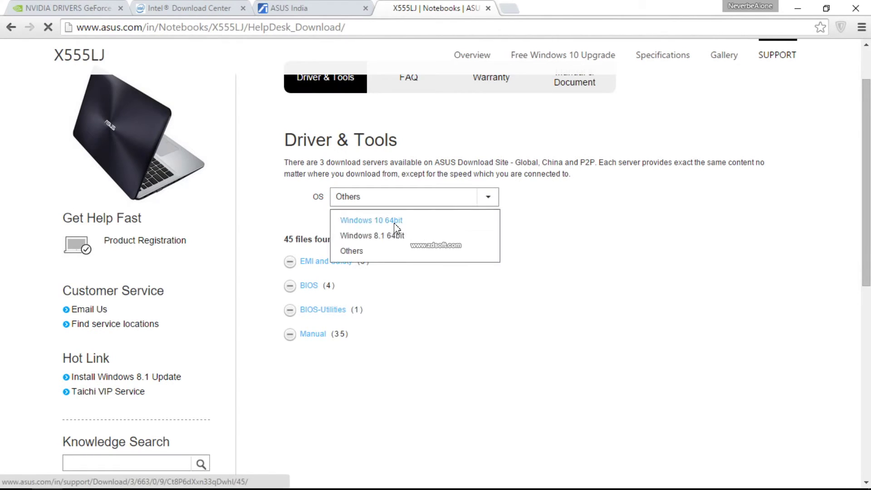
click(395, 223)
scroll(402, 213, down, 1)
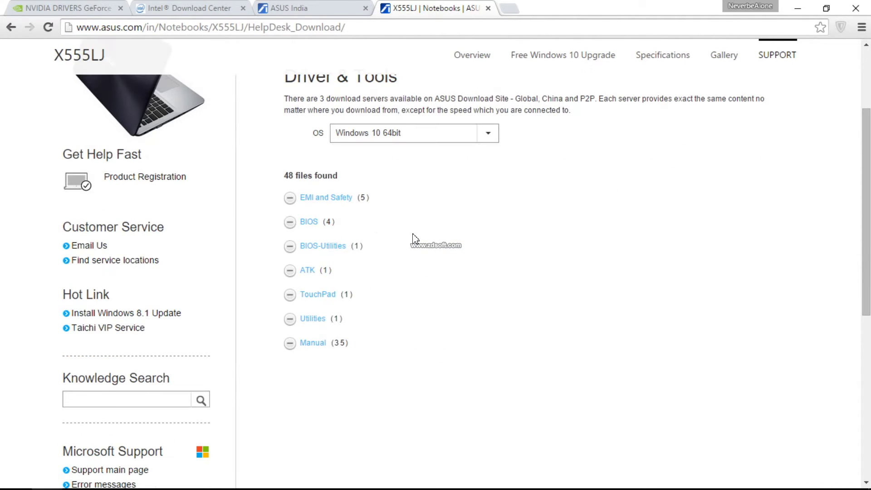
click(290, 223)
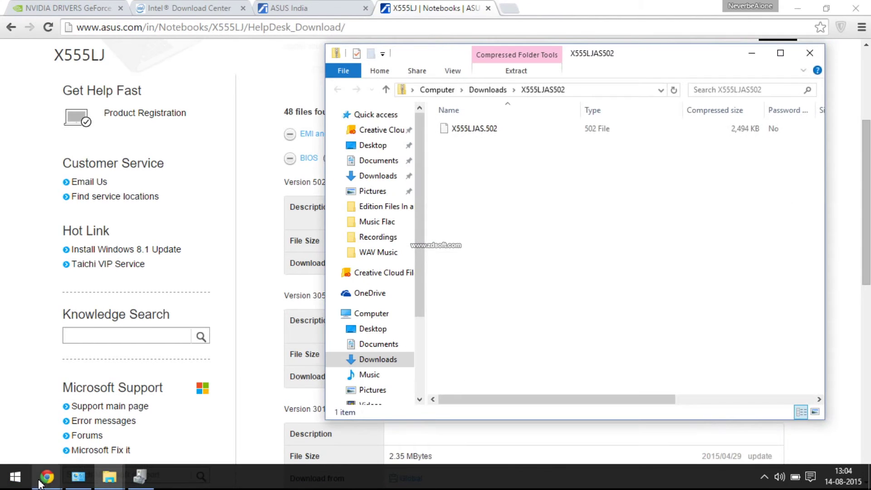
Reopen the X555LJAS502 archive from Downloads and cut the X555LJAS.502 BIOS file
click(498, 133)
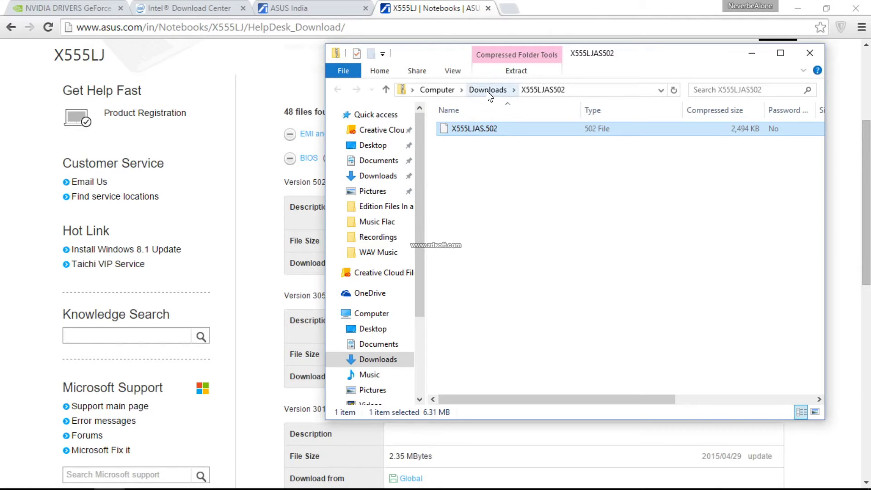
click(490, 89)
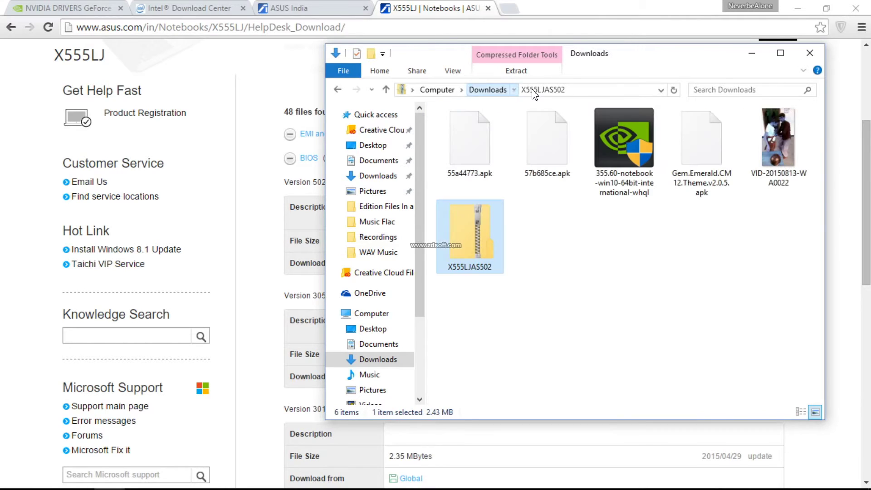
double_click(489, 229)
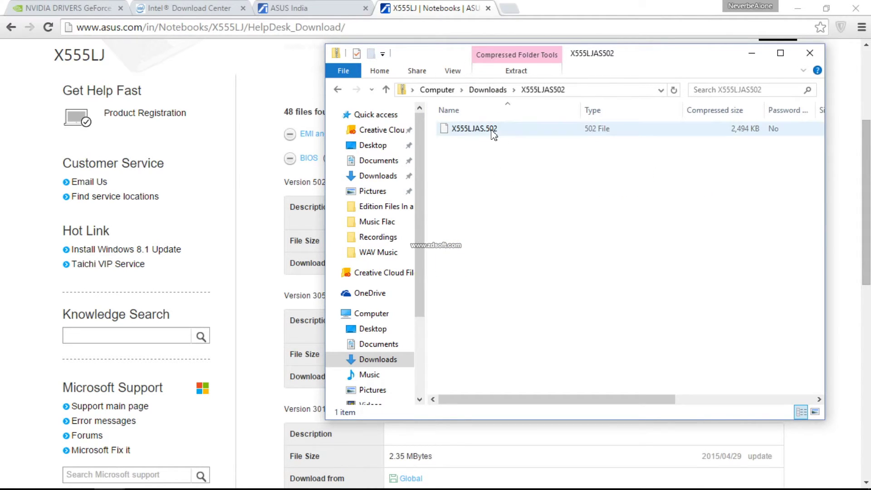
click(473, 133)
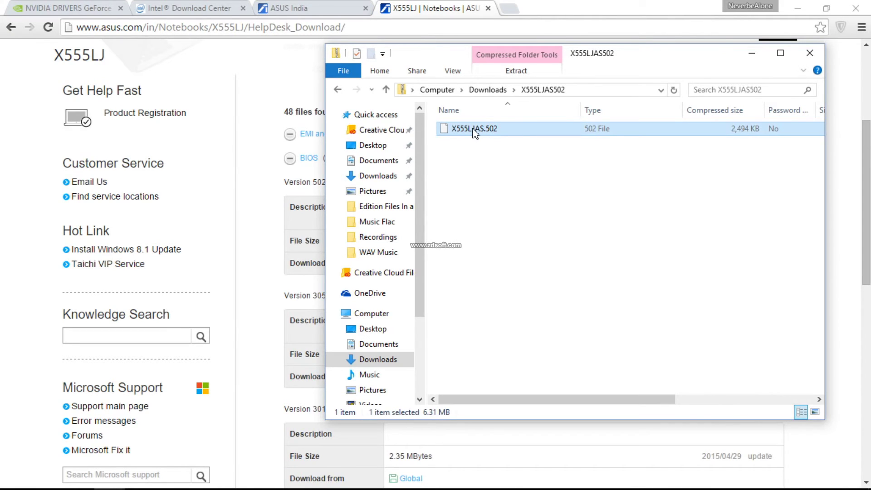
right_click(474, 132)
click(508, 159)
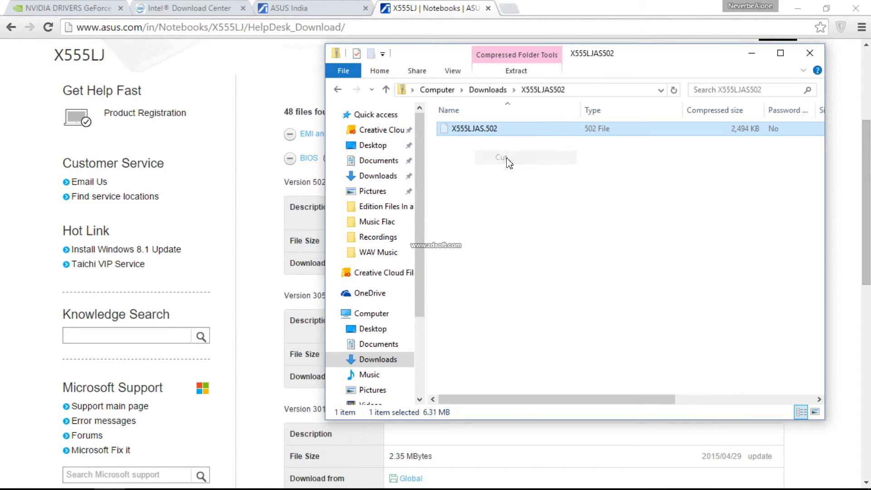
scroll(377, 254, down, 3)
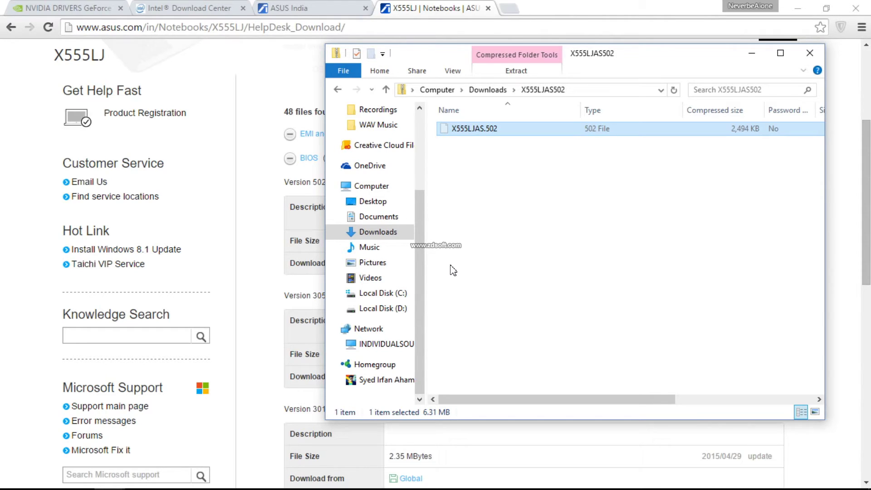
Minimize File Explorer, Chrome on its ASUS India tab, and Device Manager
click(752, 53)
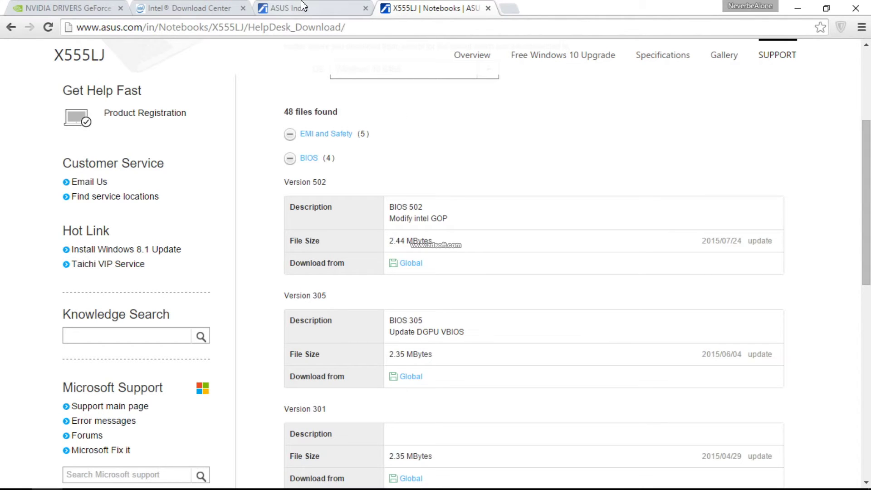
click(291, 9)
mouse_move(448, 66)
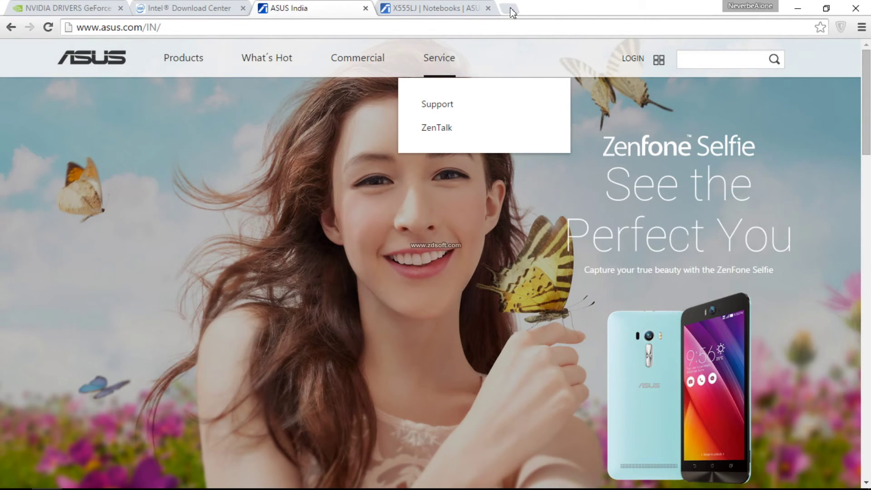
click(806, 8)
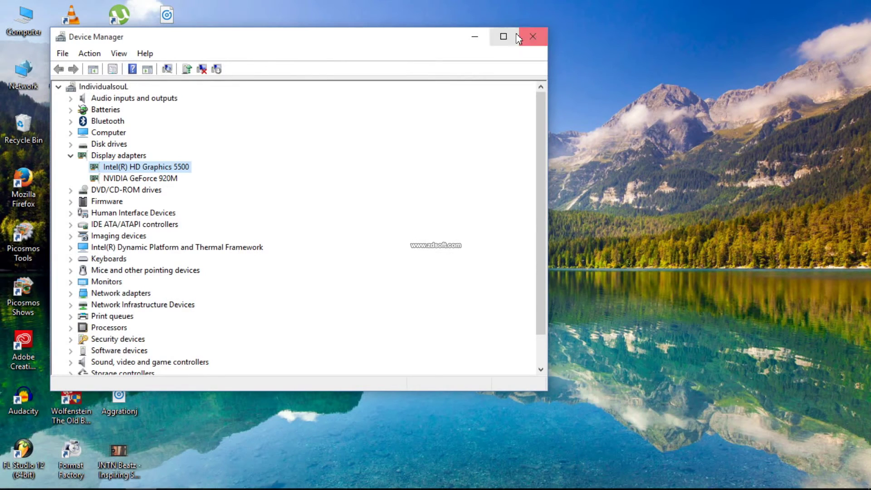
click(475, 37)
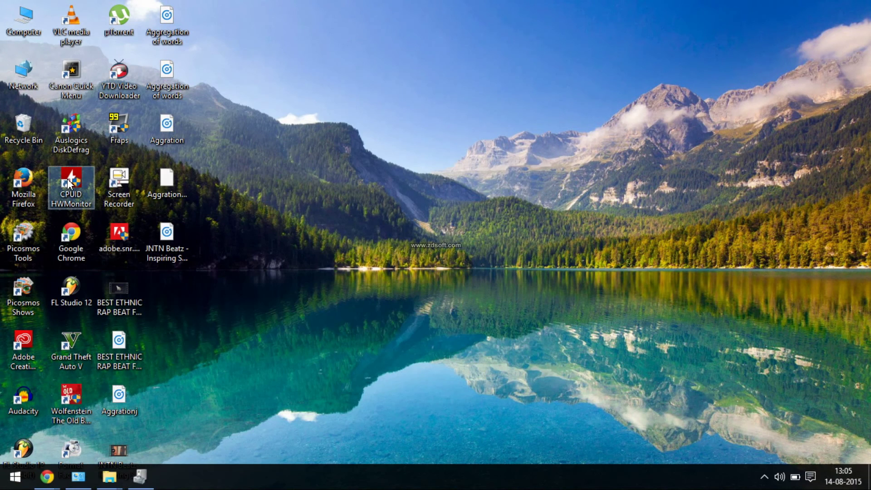
Launch HWMonitor maximized from its desktop shortcut and scroll through temperatures, power, clocks and battery readings
right_click(78, 180)
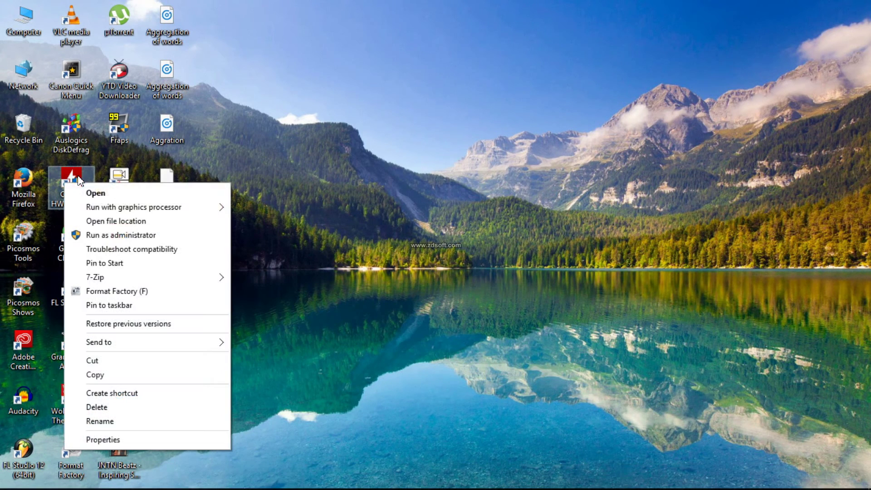
click(95, 193)
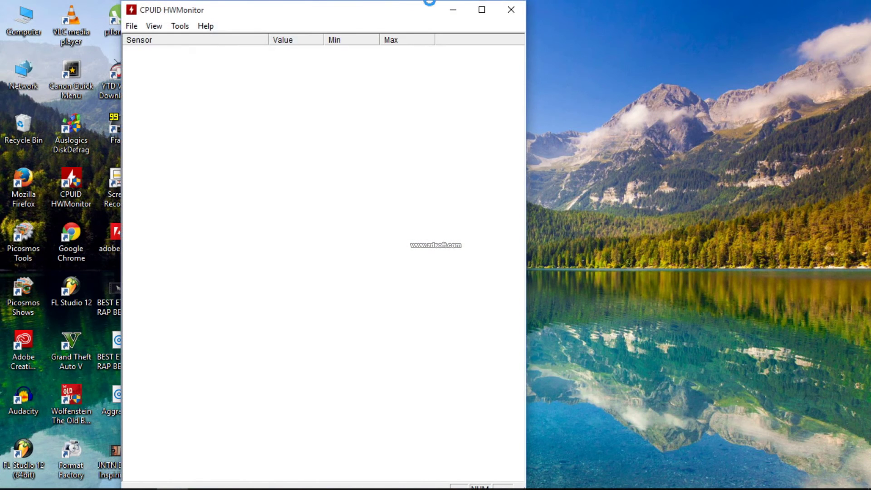
click(482, 12)
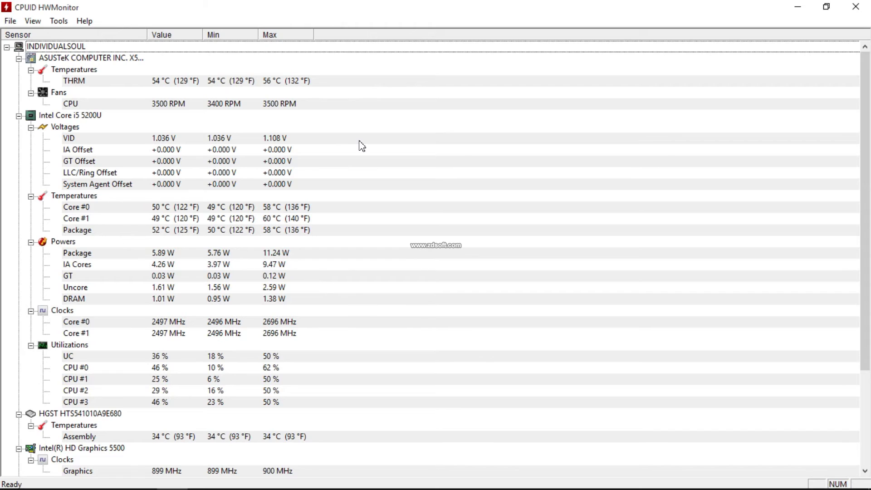
scroll(361, 146, down, 1)
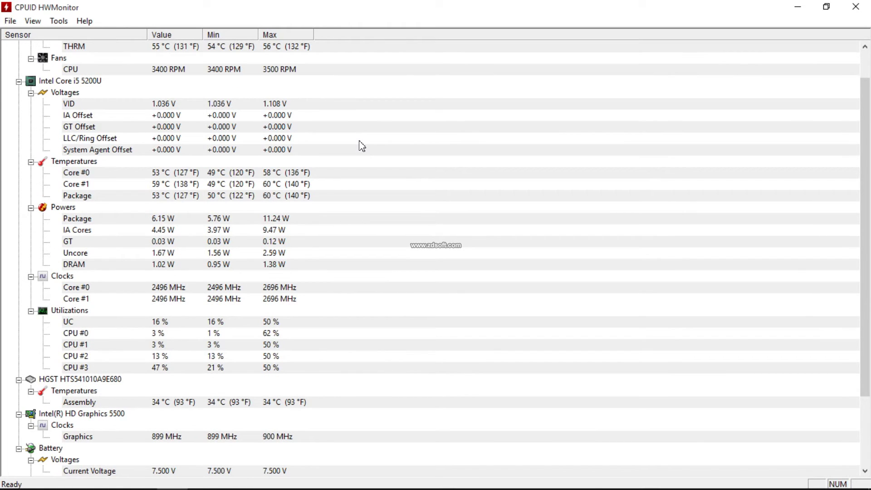
scroll(361, 145, down, 1)
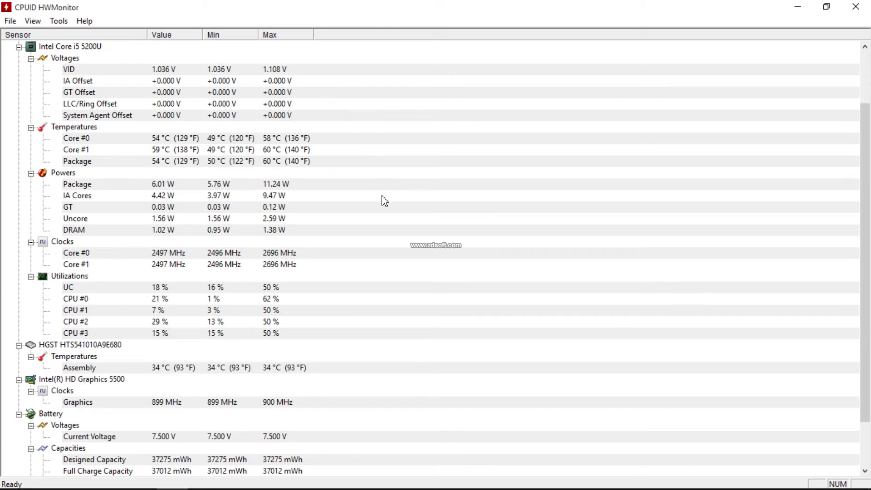
scroll(393, 208, down, 1)
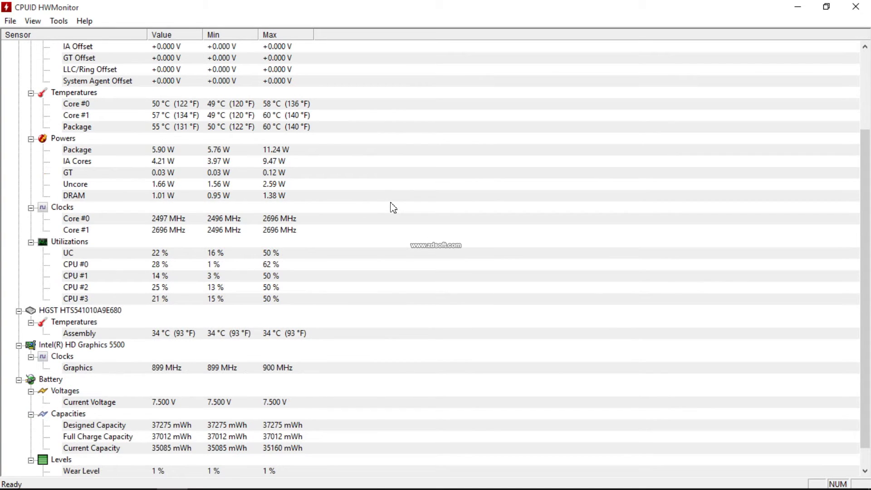
scroll(393, 208, down, 1)
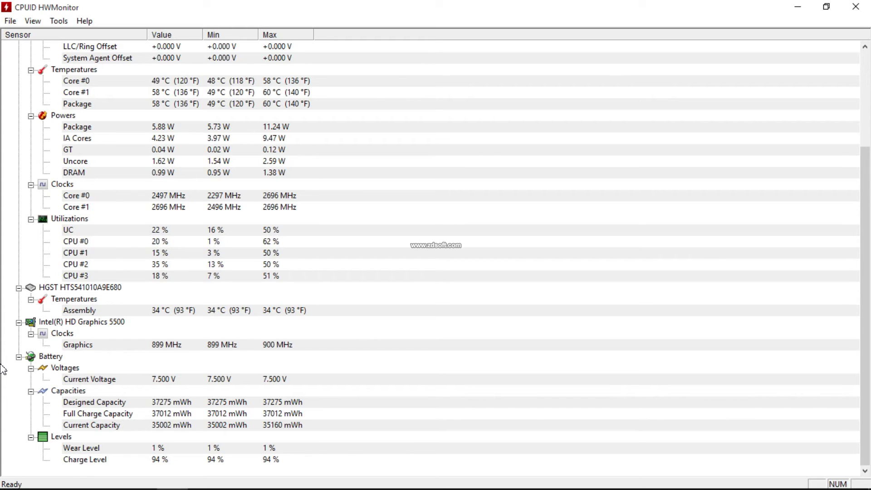
Minimize HWMonitor and refresh the desktop twice
click(798, 7)
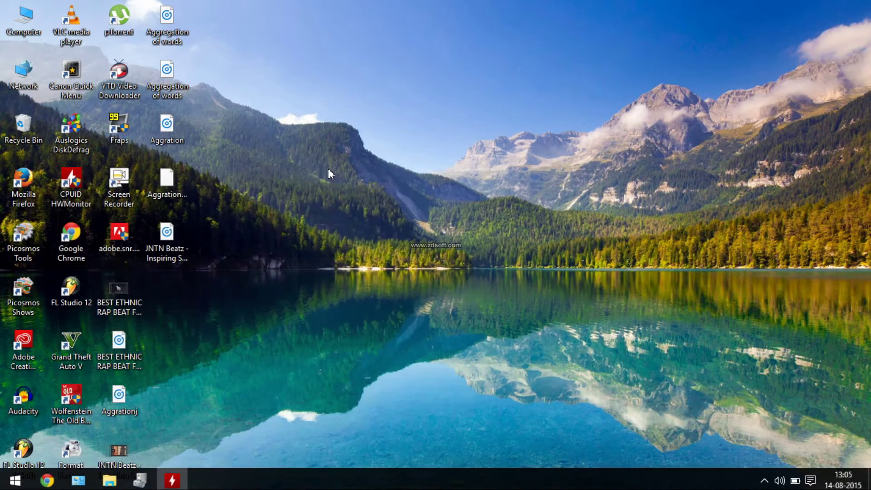
right_click(328, 168)
click(399, 214)
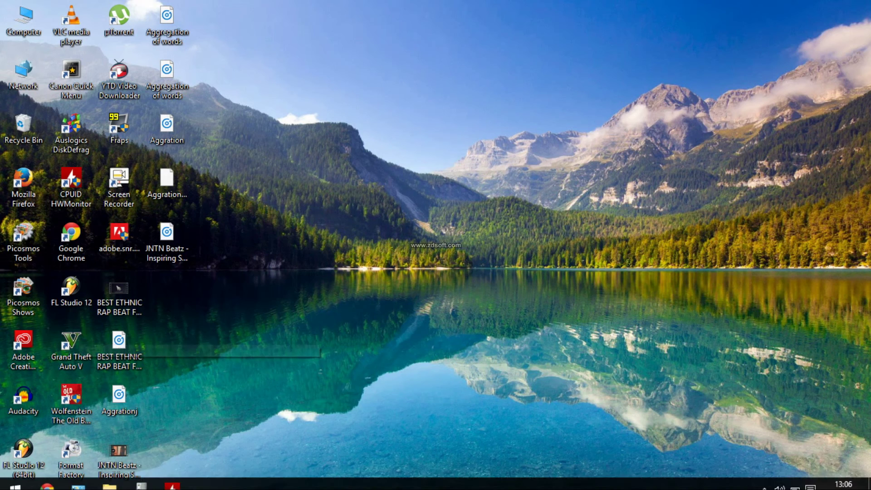
mouse_move(56, 479)
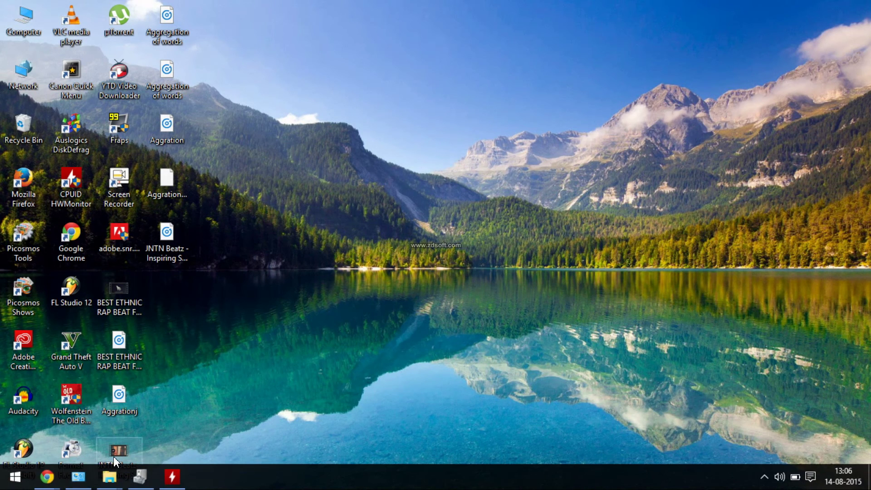
right_click(277, 138)
click(311, 176)
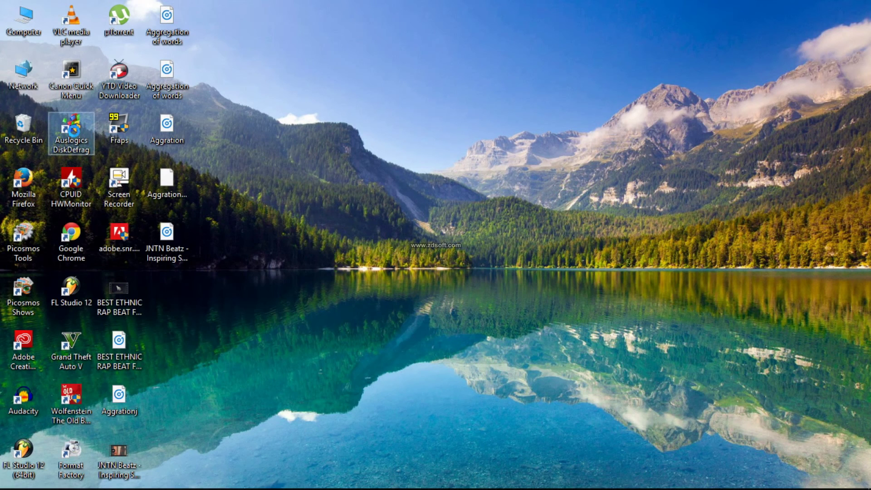
Launch Google Chrome on the high-performance NVIDIA processor
right_click(74, 122)
key(Escape)
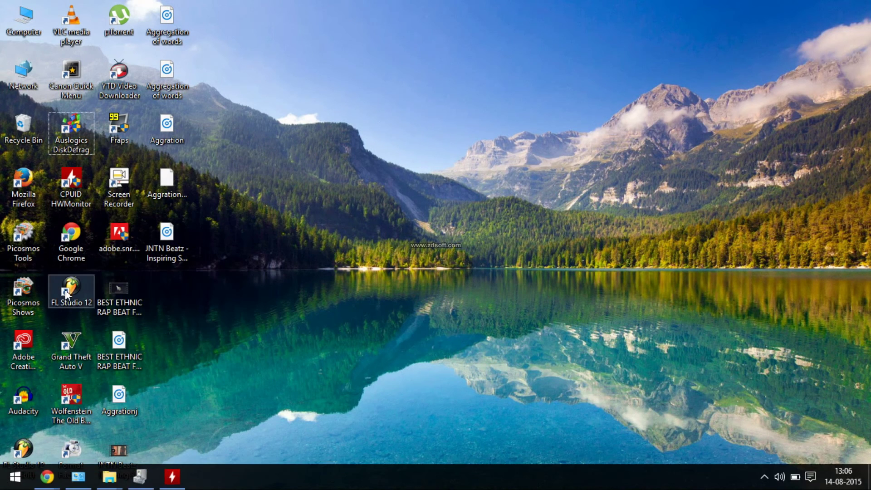
right_click(87, 248)
mouse_move(109, 235)
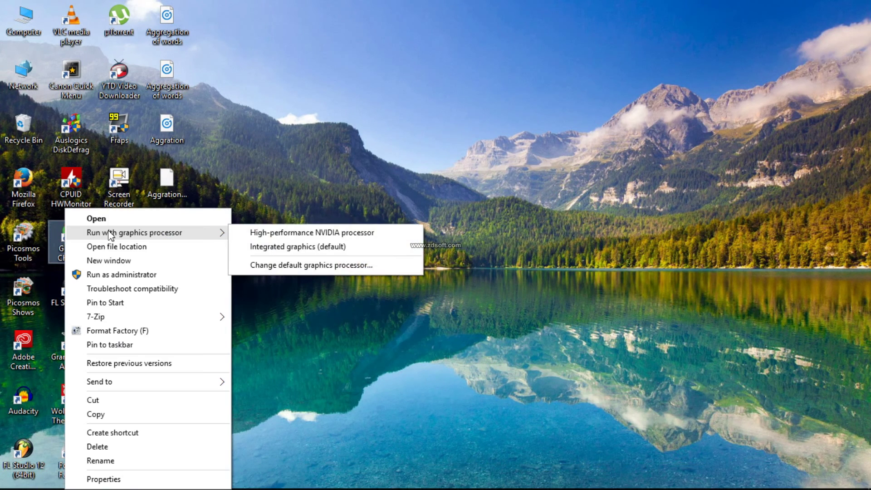
click(308, 234)
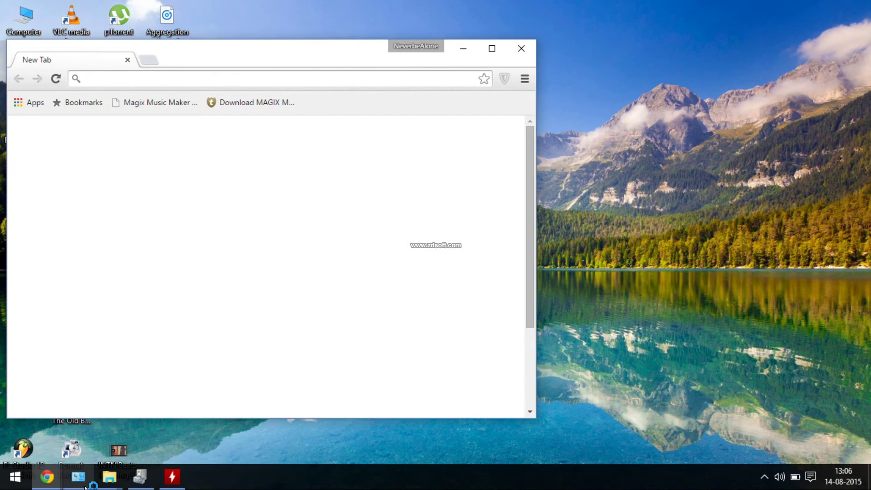
Exit HWMonitor via File > Exit, then minimise the System information and Chrome windows
click(85, 486)
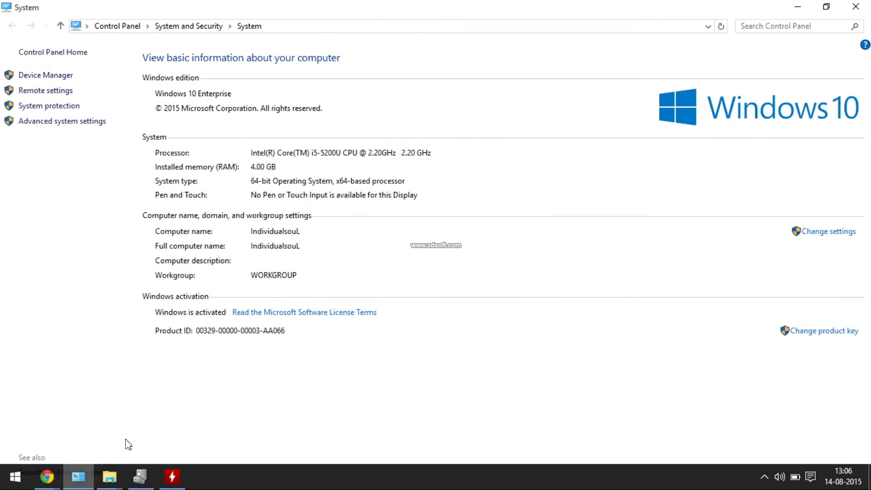
click(175, 481)
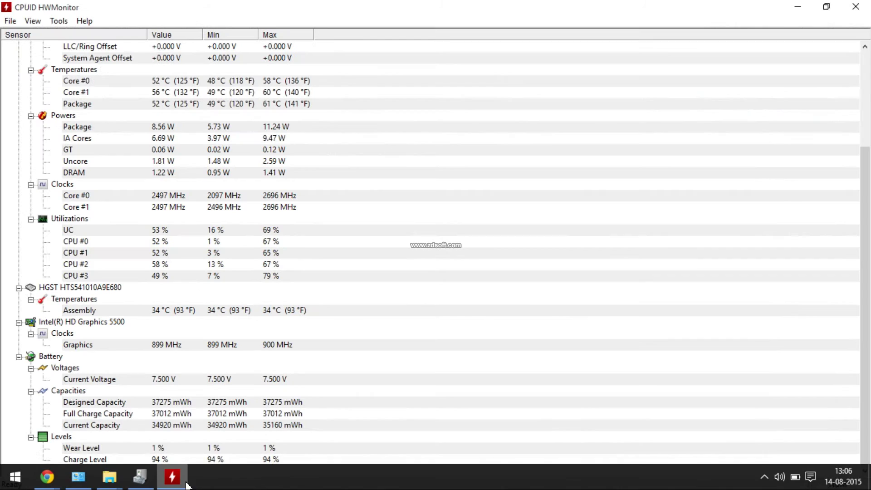
click(13, 22)
click(28, 68)
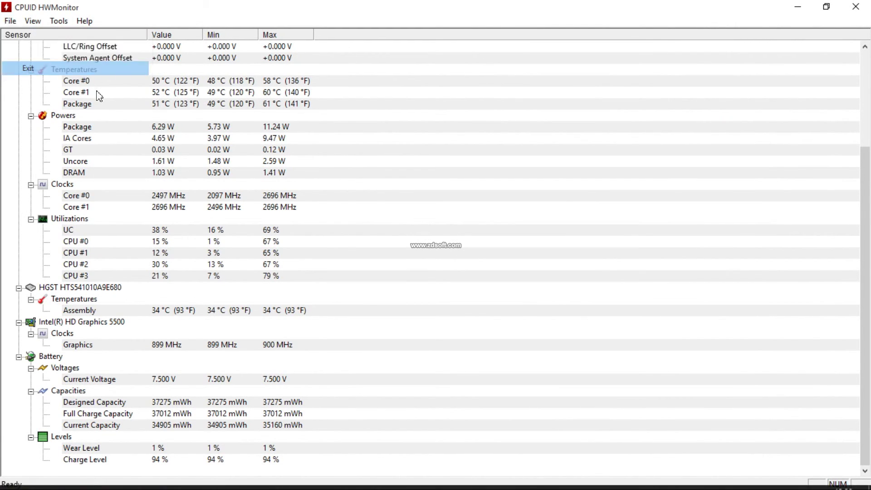
click(792, 6)
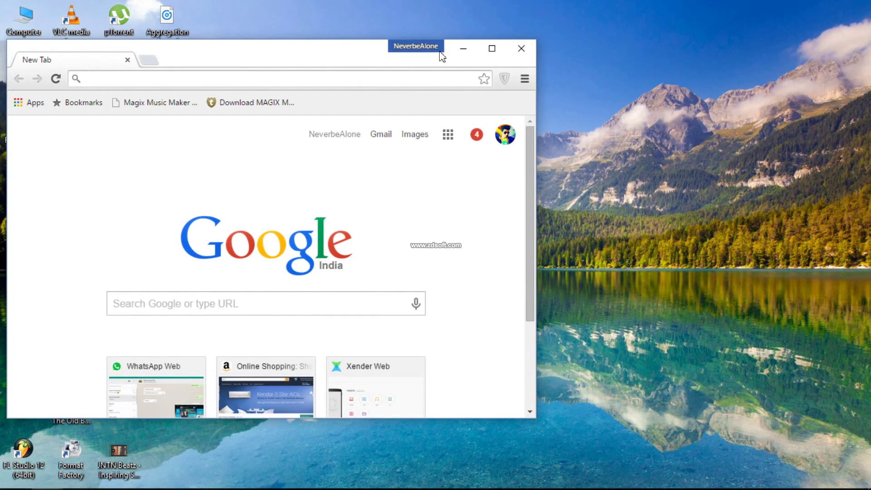
click(457, 47)
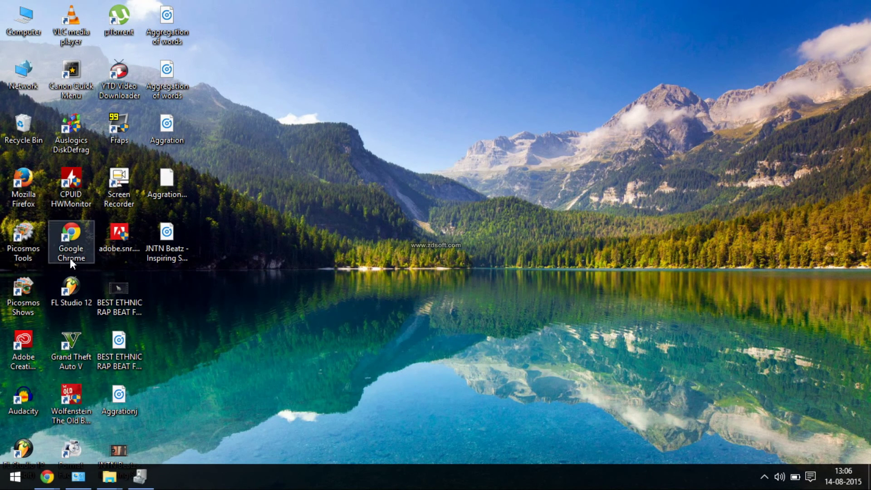
double_click(78, 200)
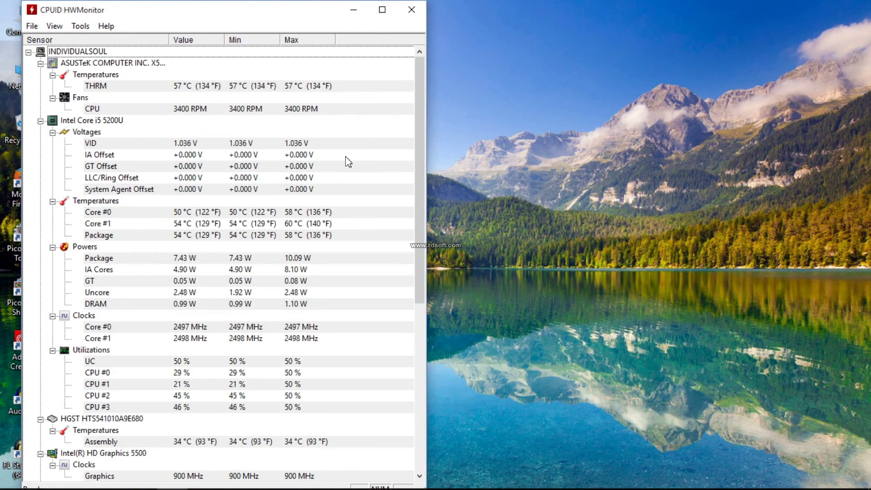
scroll(346, 159, down, 8)
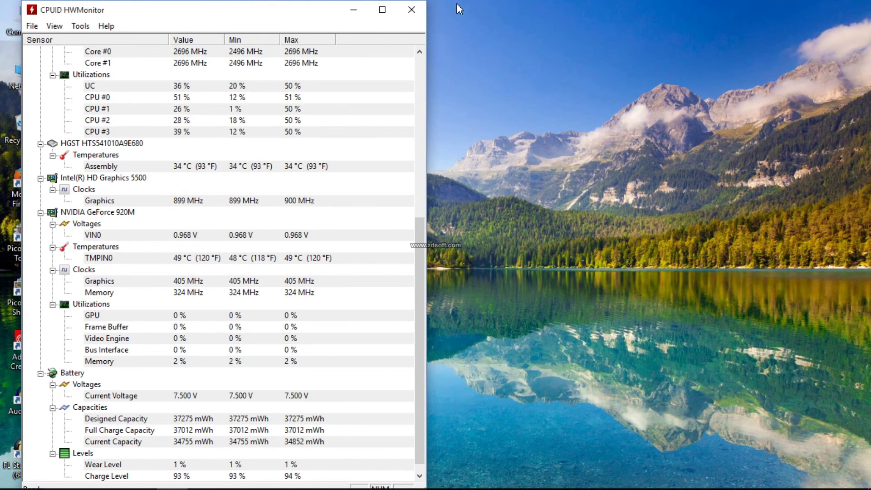
Close HWMonitor and refresh the desktop
click(412, 10)
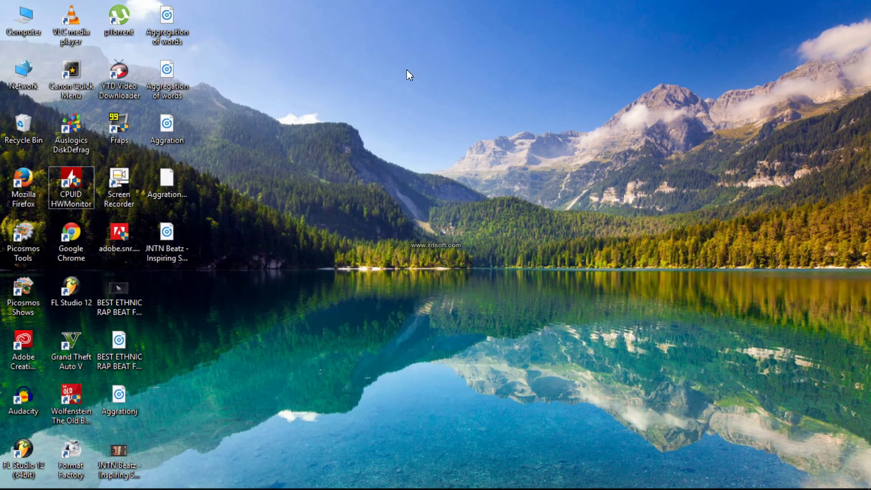
right_click(401, 63)
click(429, 99)
Close the ASUS India Chrome window and maximize the New Tab window
mouse_move(73, 484)
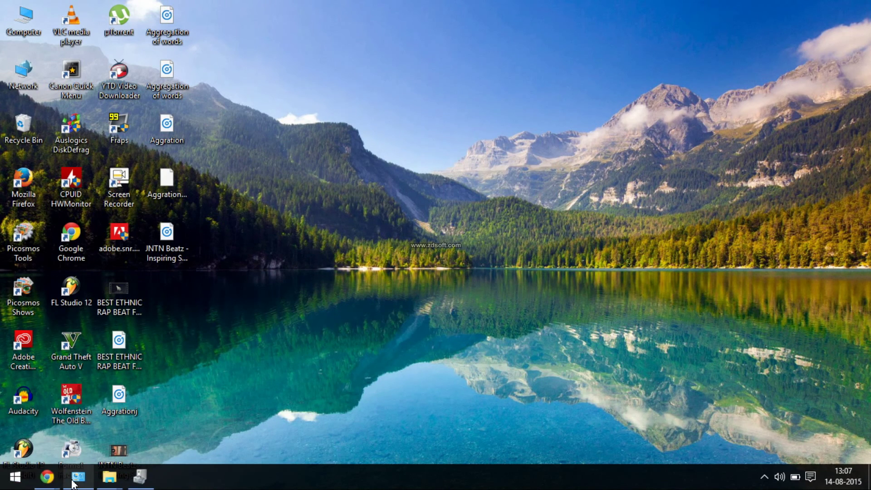
mouse_move(46, 477)
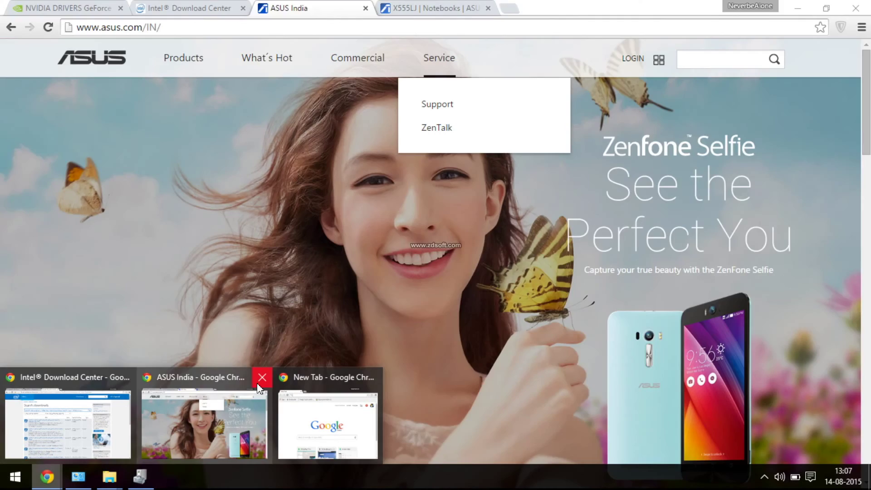
click(259, 384)
click(217, 384)
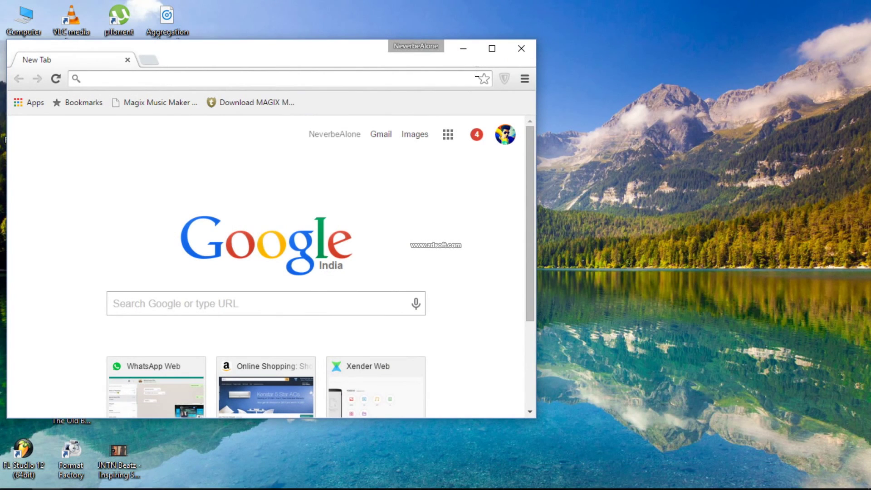
click(492, 48)
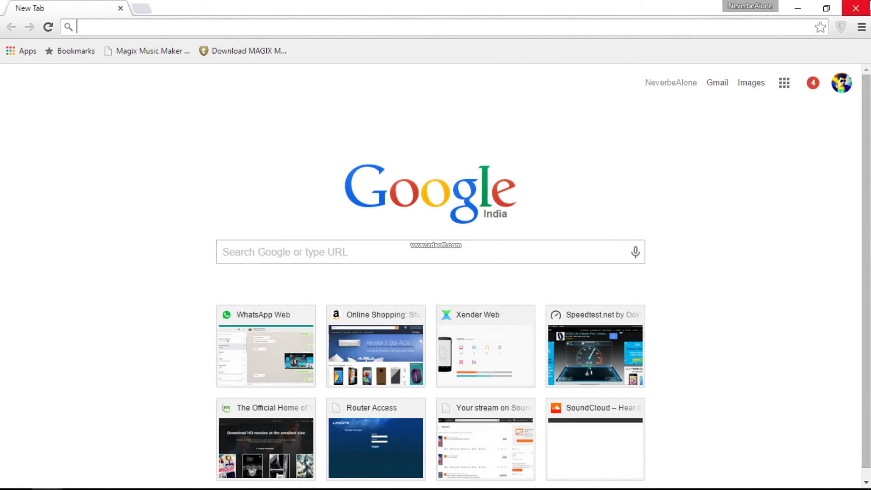
Minimise Chrome and refresh the desktop five times
click(798, 8)
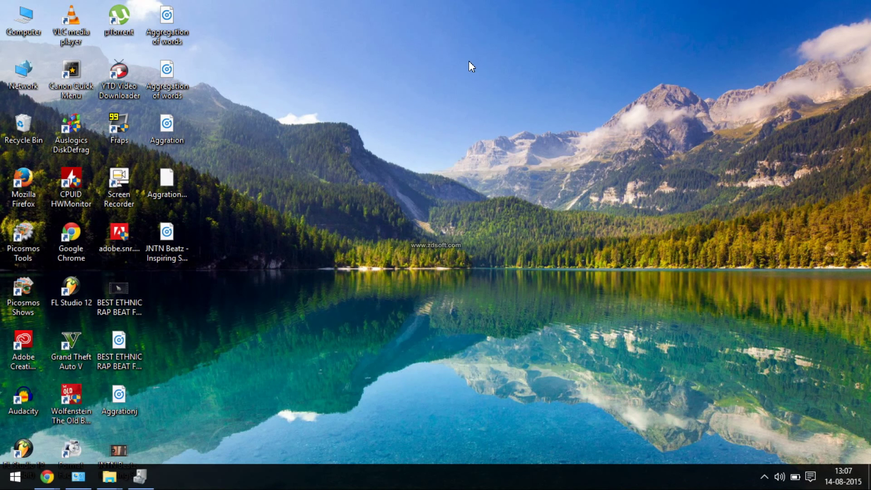
right_click(470, 62)
click(472, 100)
right_click(459, 101)
click(484, 140)
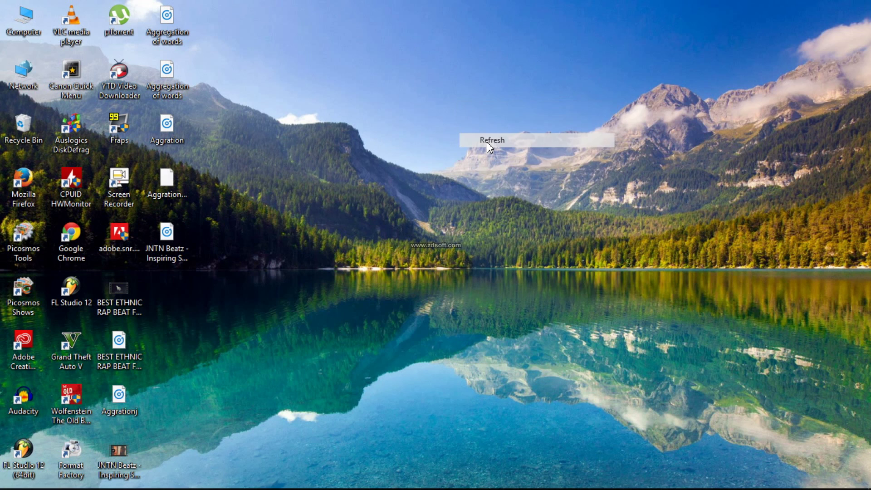
right_click(491, 131)
click(507, 171)
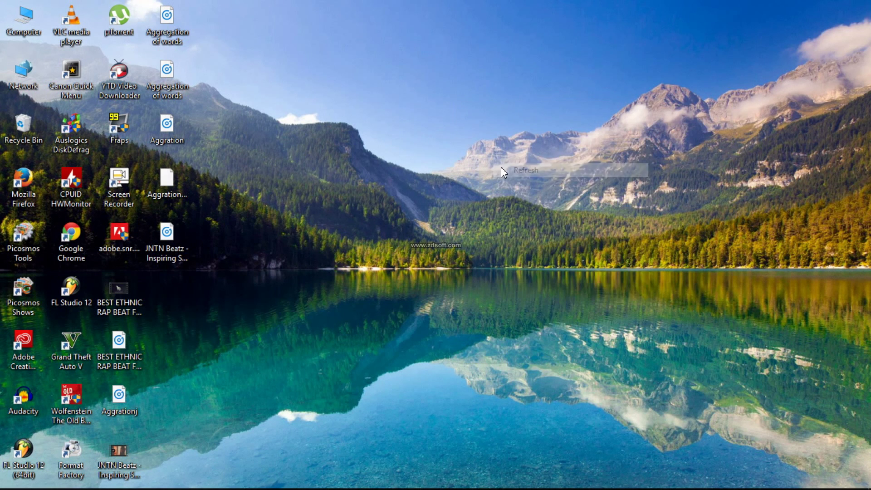
right_click(503, 163)
click(518, 202)
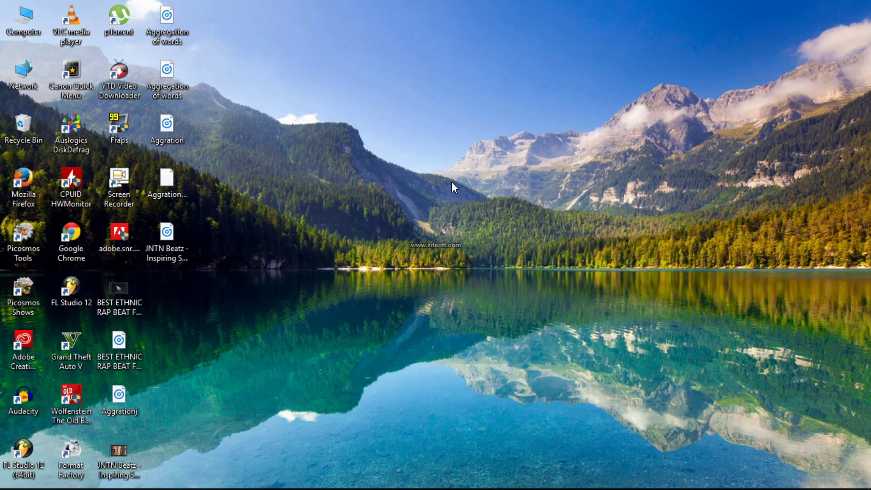
right_click(451, 181)
click(473, 217)
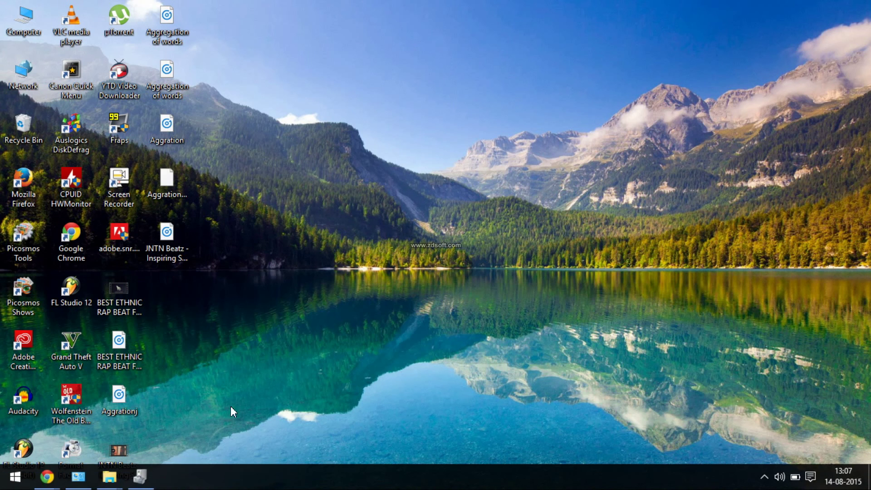
Close Device Manager and the Downloads folder window
click(140, 476)
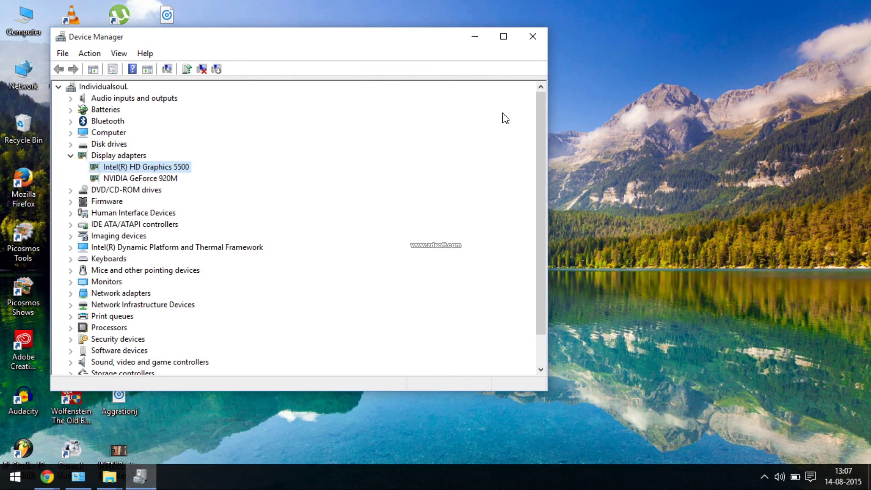
click(536, 42)
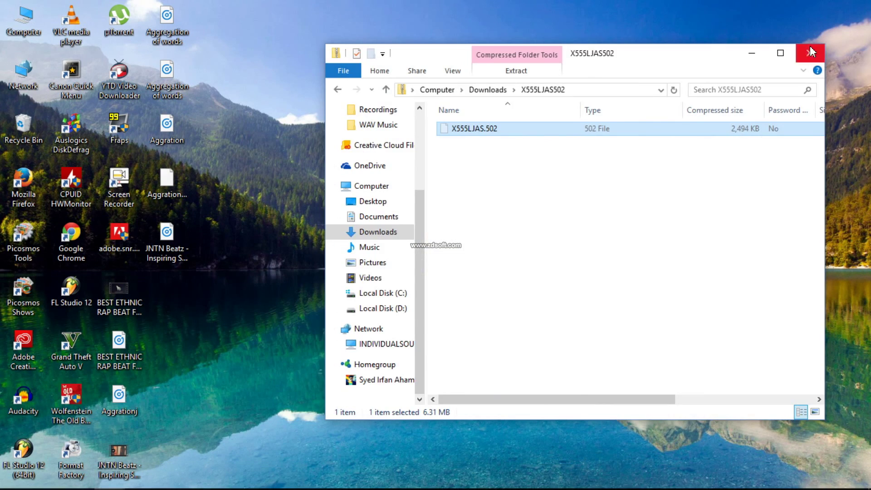
click(810, 52)
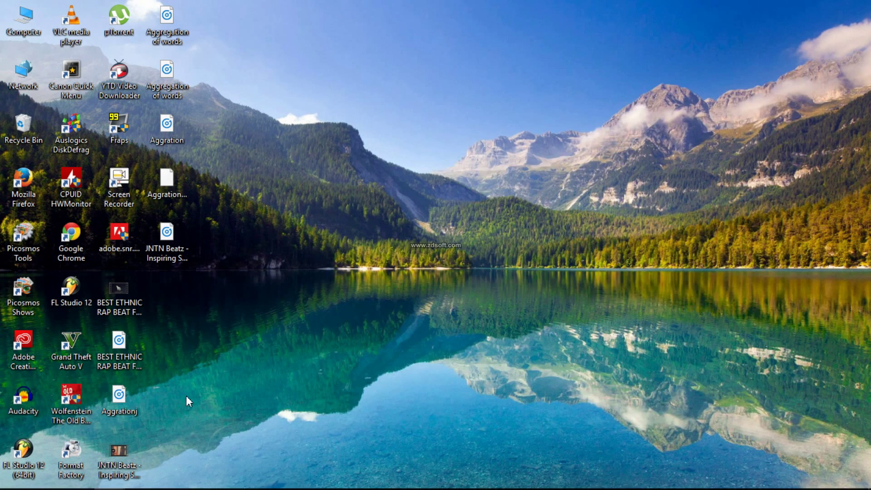
mouse_move(123, 483)
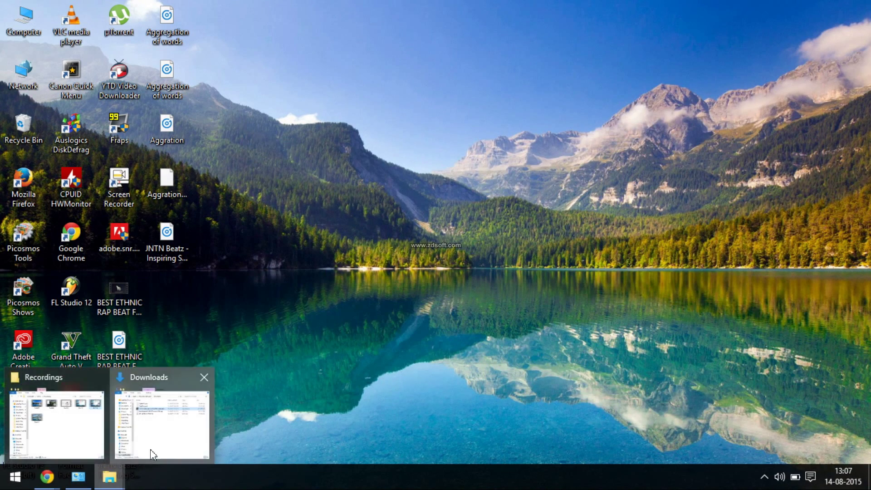
click(161, 414)
click(794, 36)
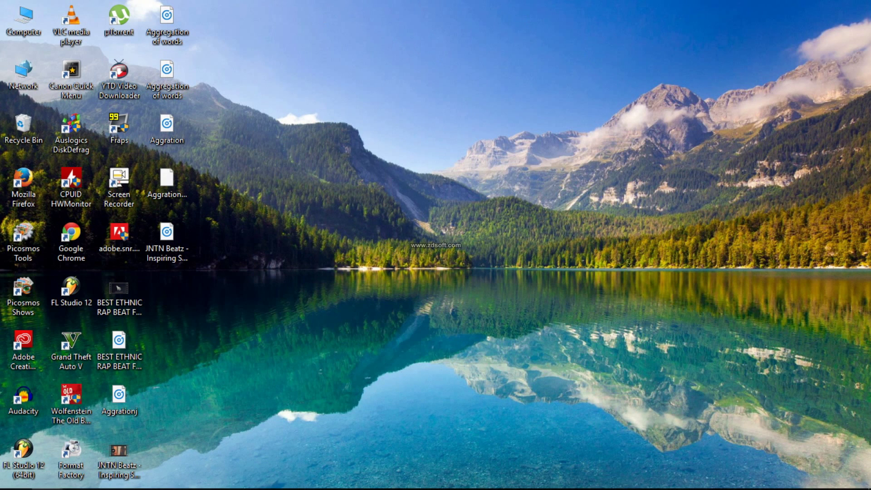
Close the Recordings folder window and refresh the desktop twice
click(109, 481)
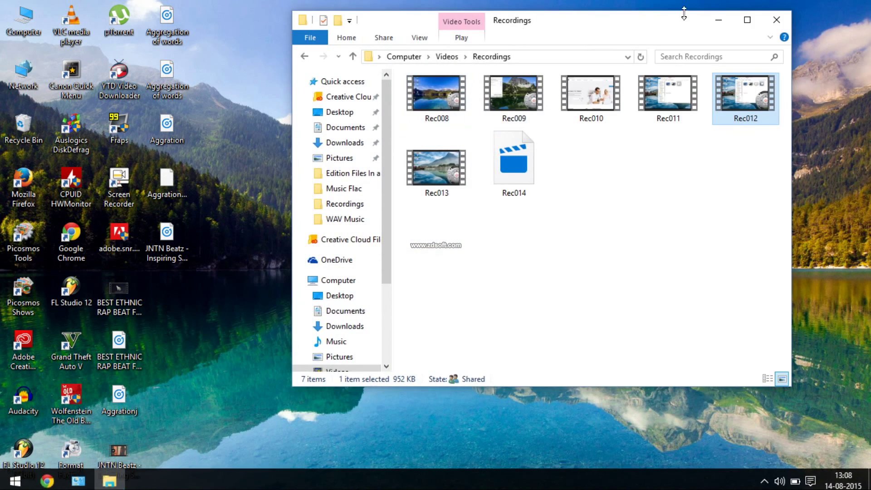
click(777, 20)
right_click(343, 41)
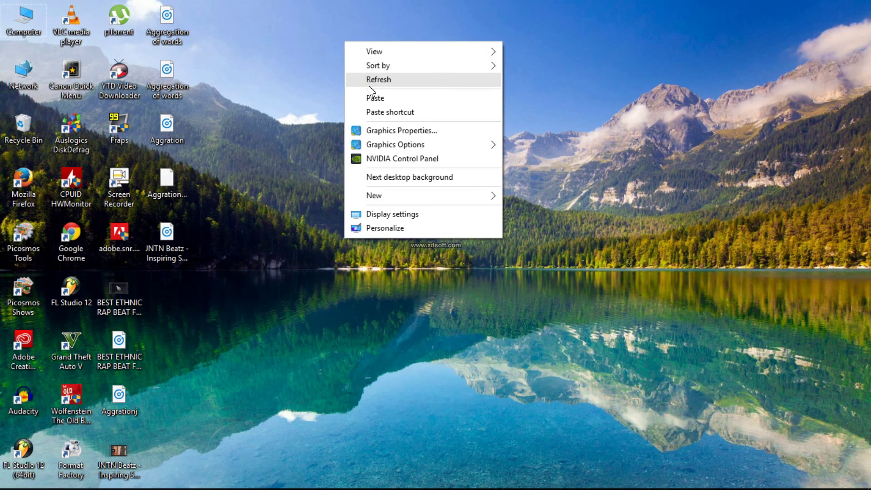
click(369, 78)
right_click(359, 52)
click(393, 91)
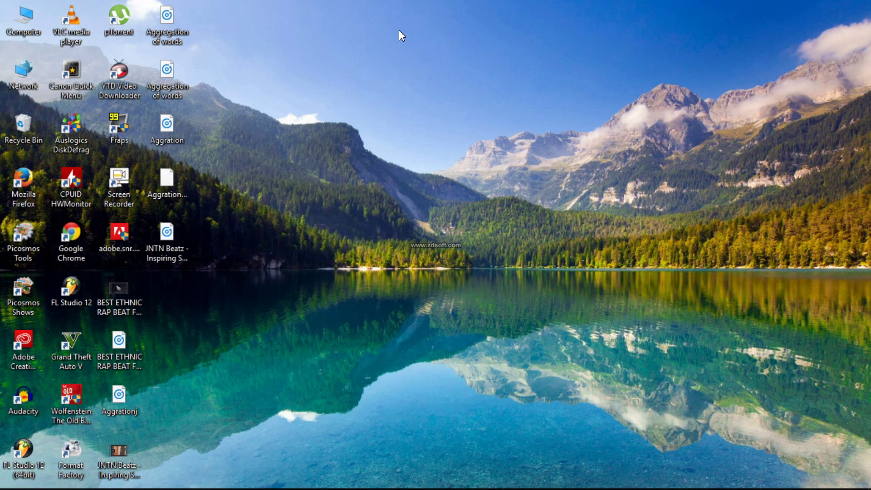